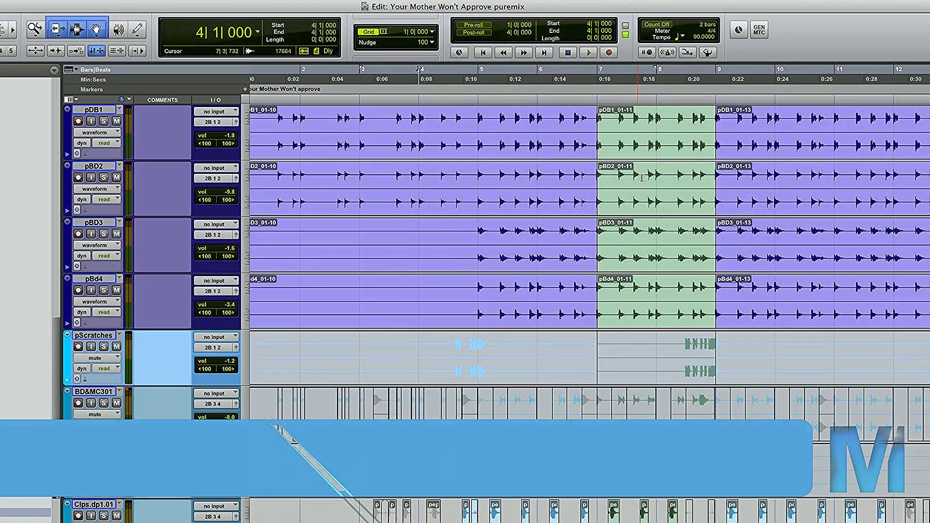
# - Select bars 7–9 on all tracks and toggle between zoom-to-selection and the full session
pyautogui.click(656, 147)
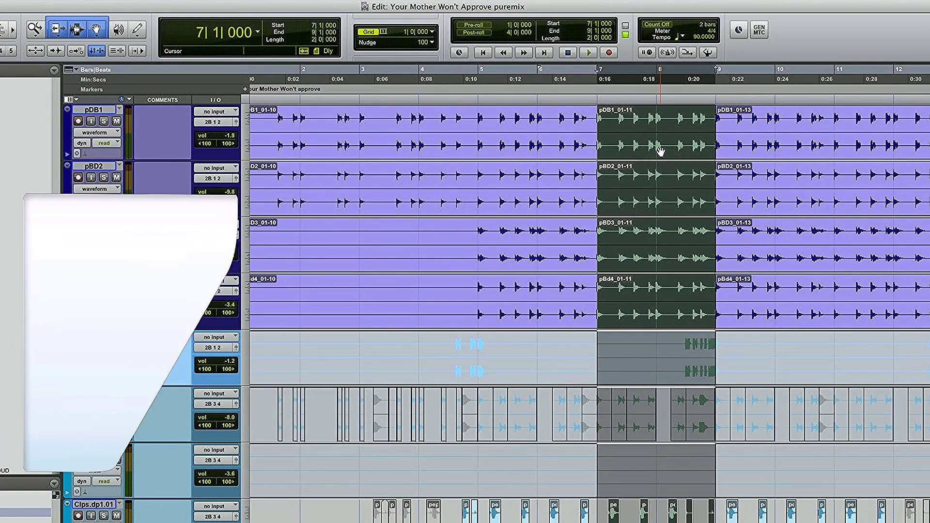
pyautogui.hotkey('alt', 'f')
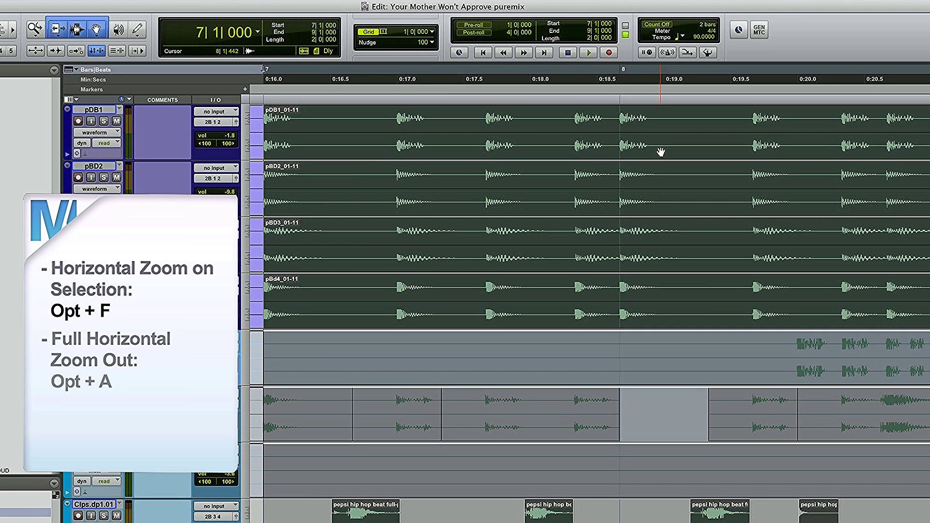
pyautogui.hotkey('alt', 'a')
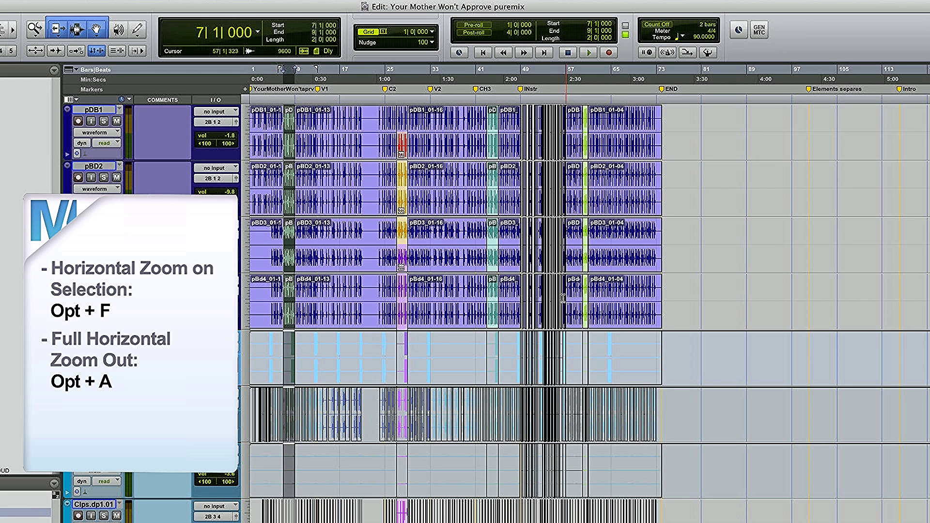
pyautogui.hotkey('alt', 'f')
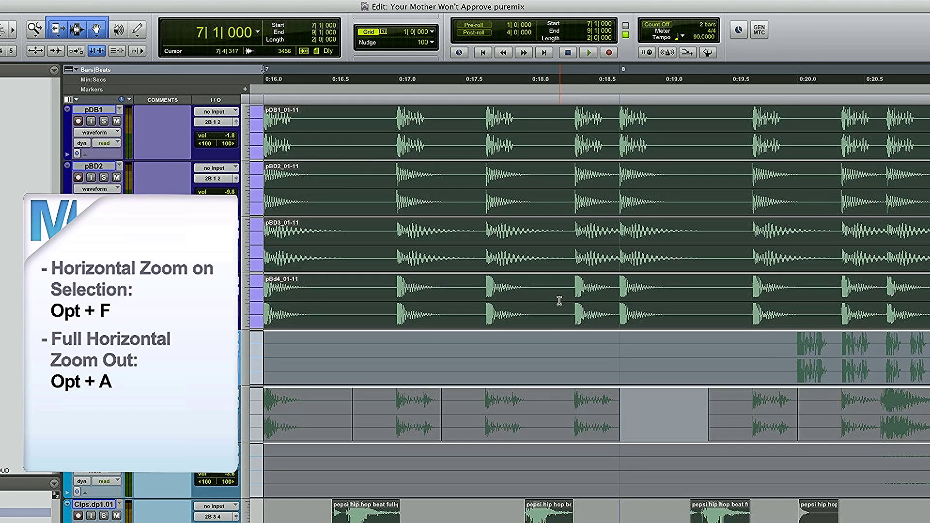
pyautogui.hotkey('alt', 'a')
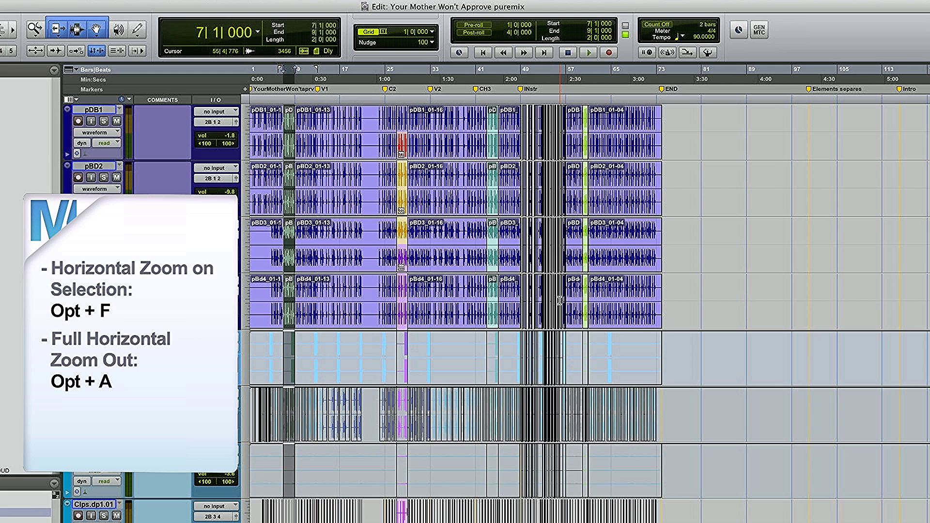
pyautogui.hotkey('alt', 'f')
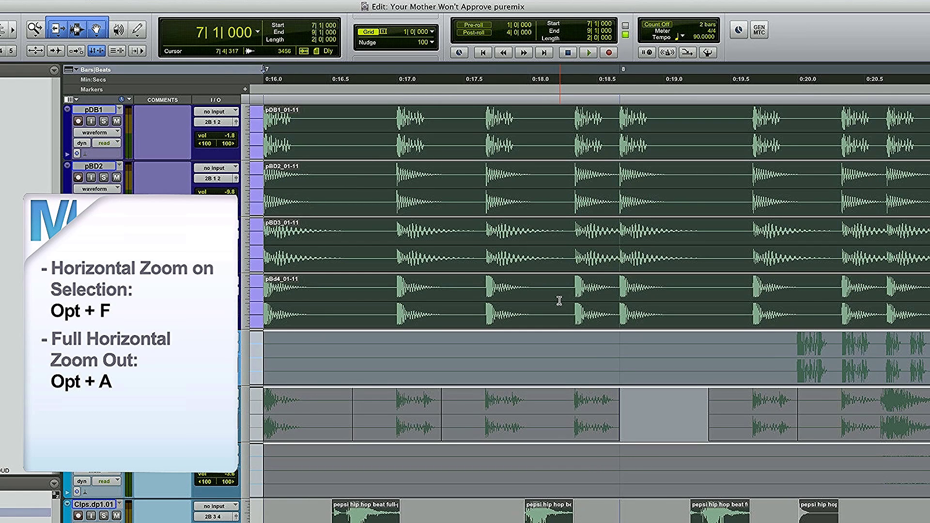
# - Step the zoom out and in with R/T, align the selection left, then zoom fully out
pyautogui.press('r')
pyautogui.press('r')
pyautogui.press('t')
pyautogui.press('t')
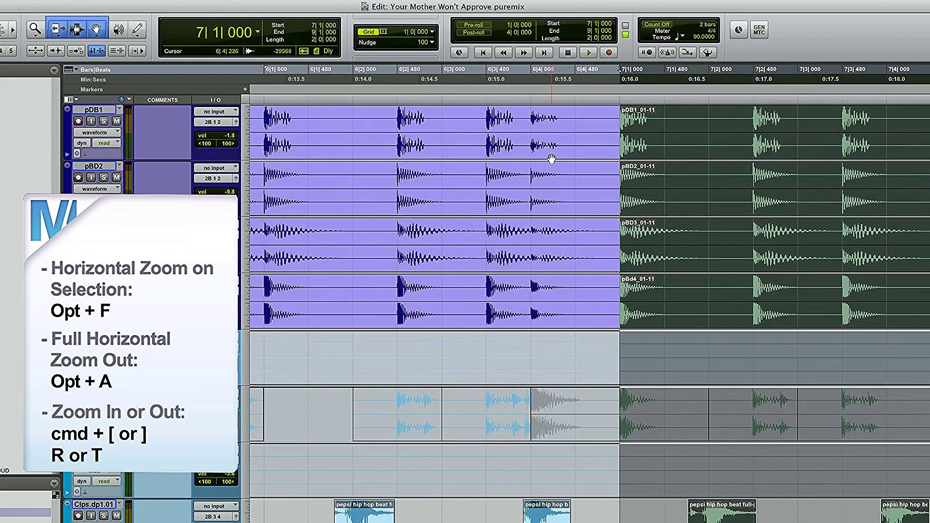
pyautogui.press('r')
pyautogui.press('r')
pyautogui.press('t')
pyautogui.press('t')
pyautogui.press('Left')
pyautogui.hotkey('alt', 'a')
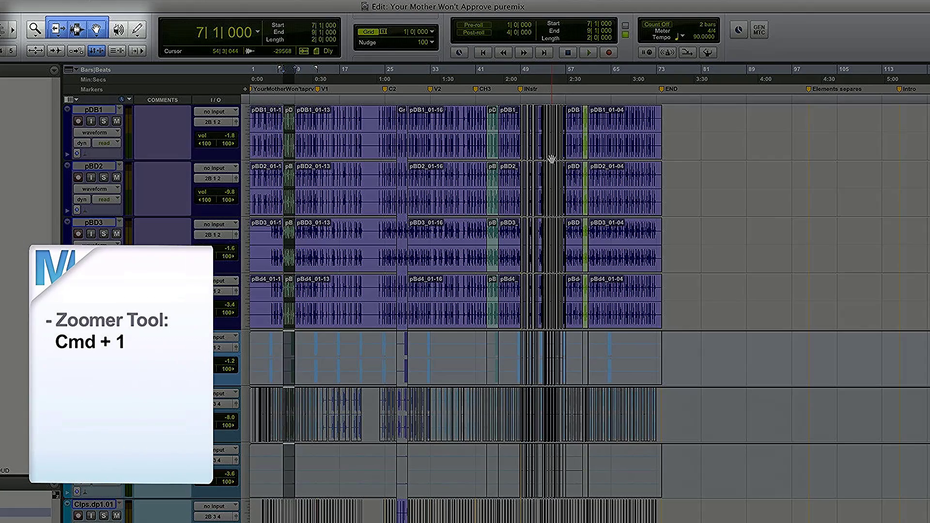
# - Zoom into the drum tracks with the Zoomer, step back out four times, and keep Normal Zoom mode
pyautogui.click(285, 183)
pyautogui.press('super+1')
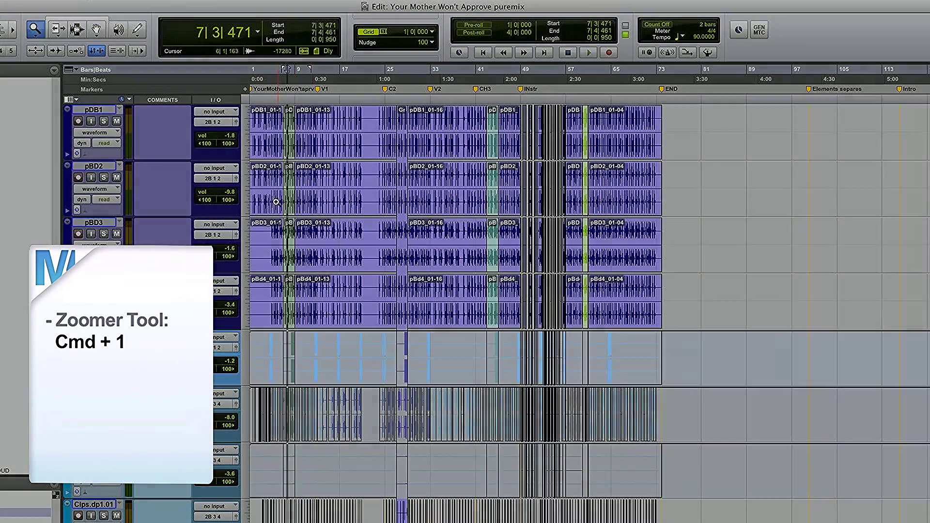
pyautogui.moveTo(274, 201); pyautogui.dragTo(668, 214)
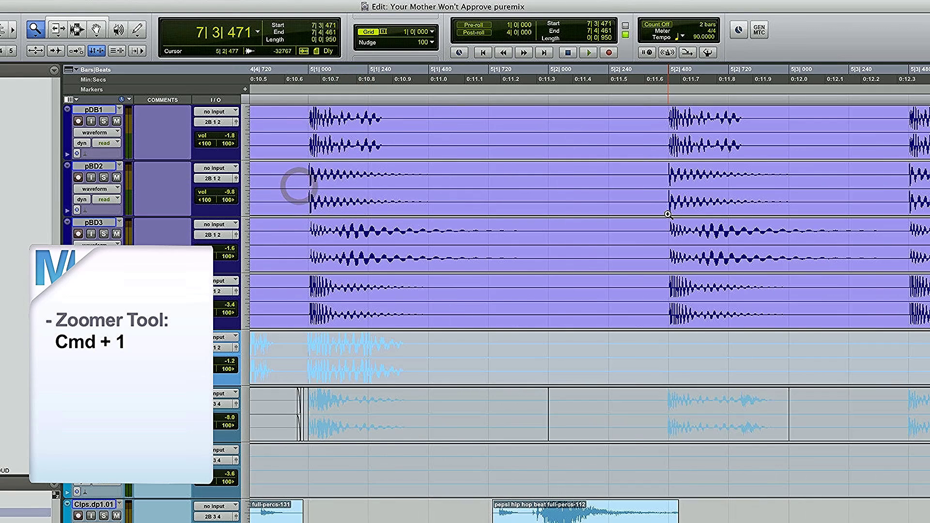
pyautogui.keyDown('alt'); pyautogui.click(501, 197); pyautogui.keyUp('alt')
pyautogui.keyDown('alt'); pyautogui.click(501, 196); pyautogui.keyUp('alt')
pyautogui.keyDown('alt'); pyautogui.click(500, 196); pyautogui.keyUp('alt')
pyautogui.keyDown('alt'); pyautogui.click(499, 196); pyautogui.keyUp('alt')
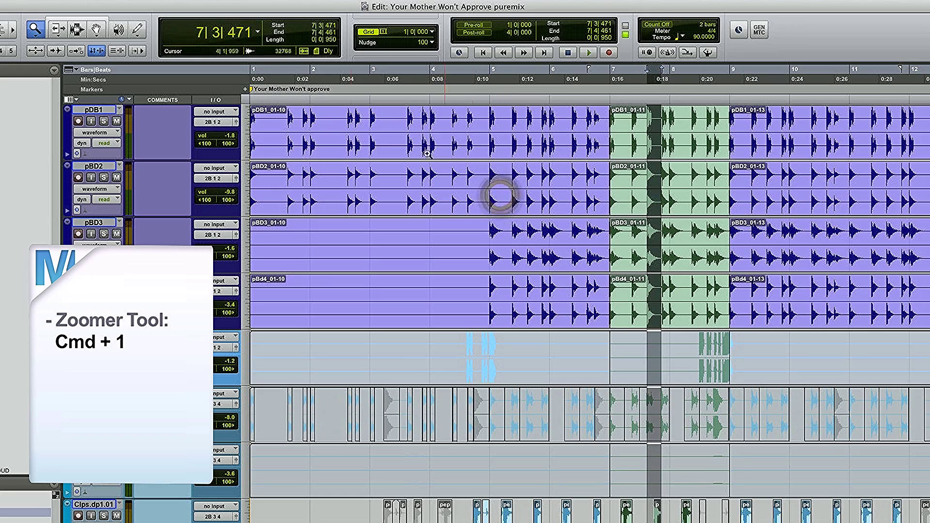
pyautogui.click(34, 35)
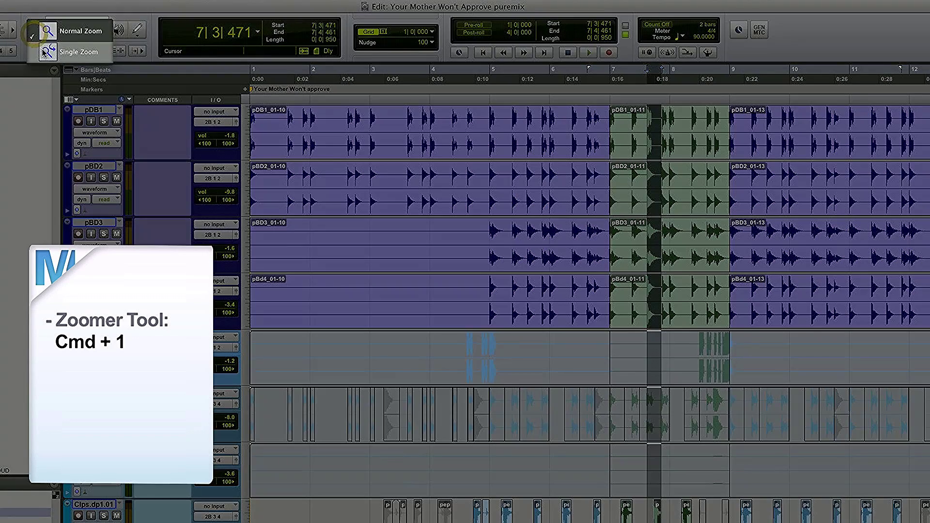
pyautogui.click(46, 42)
# - Zoom into pBD3, select 4|4|861–5|3|740, then select 5|4|472–5|4|923 before zooming fully out
pyautogui.moveTo(444, 250); pyautogui.dragTo(561, 252)
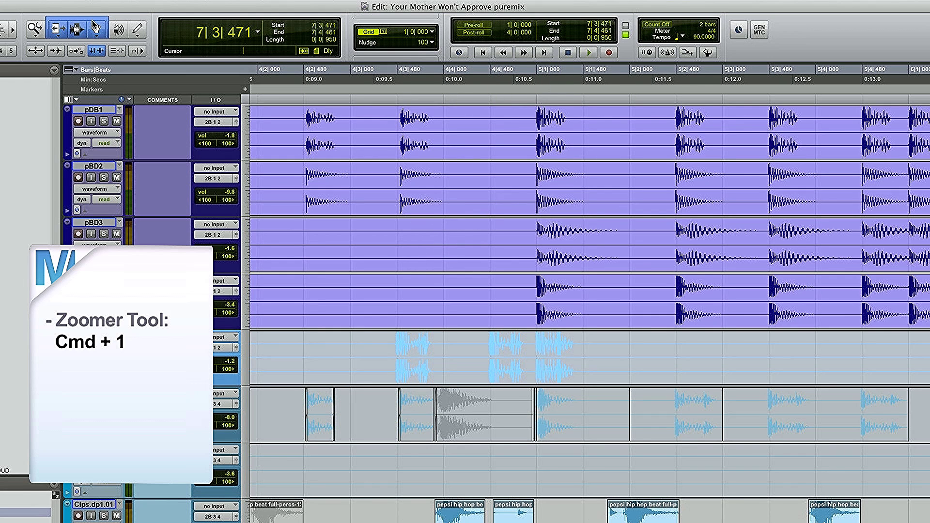
pyautogui.moveTo(525, 129); pyautogui.dragTo(793, 162)
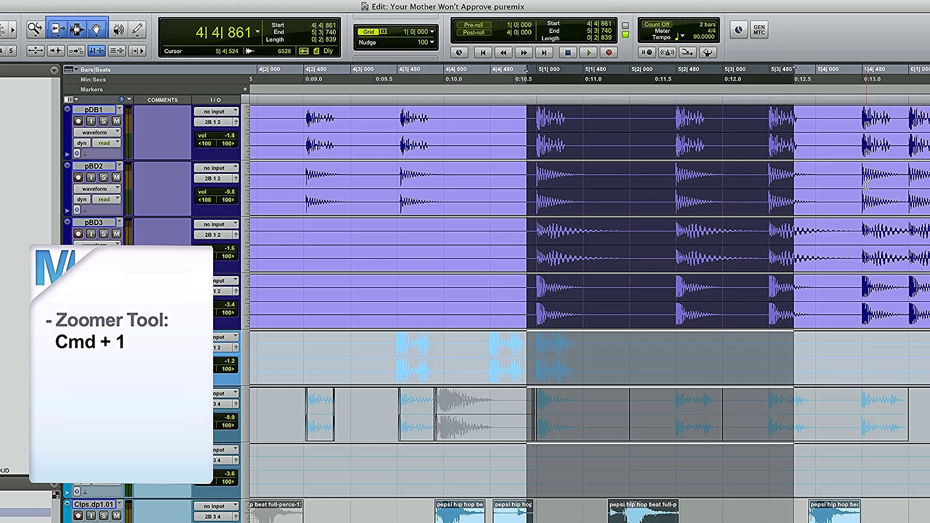
pyautogui.press('super+1')
pyautogui.moveTo(855, 178); pyautogui.dragTo(905, 178)
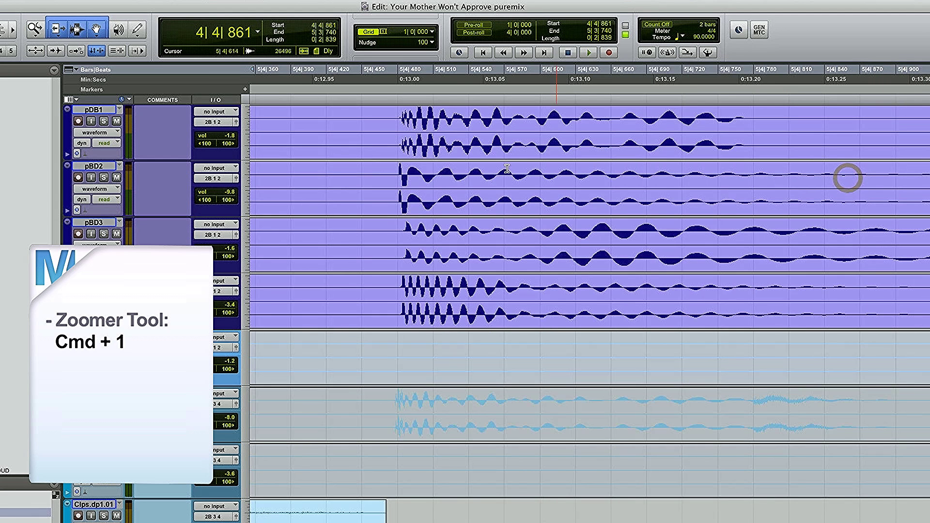
pyautogui.moveTo(388, 165); pyautogui.dragTo(439, 173)
pyautogui.keyDown('shift'); pyautogui.click(922, 194); pyautogui.keyUp('shift')
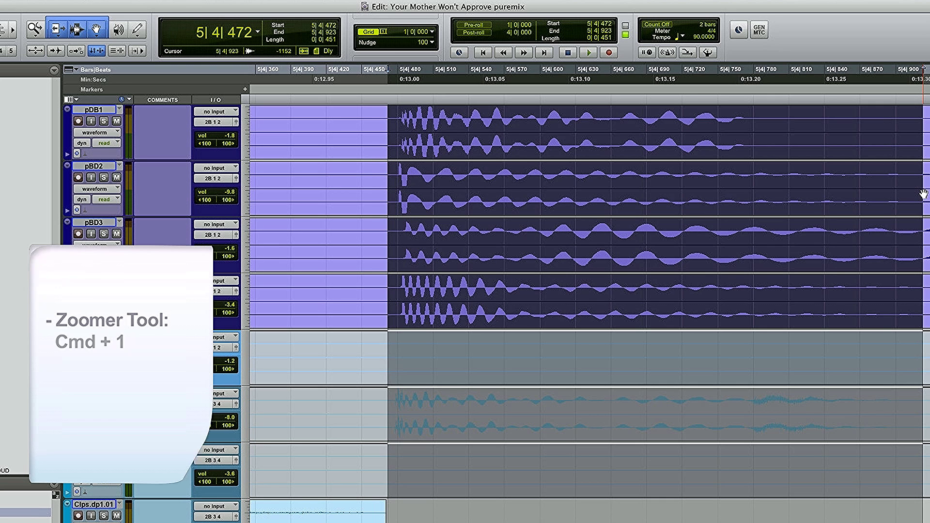
pyautogui.hotkey('alt', 'a')
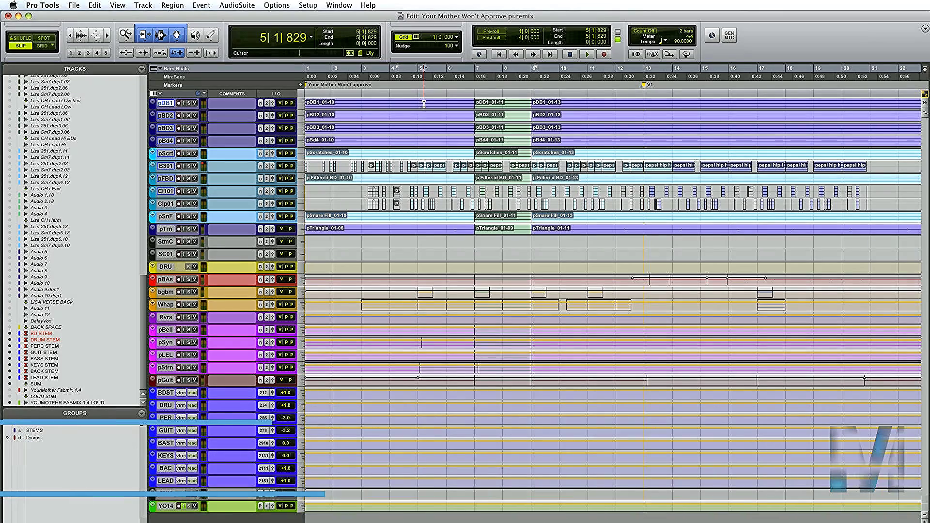
# - Adjust the pDB1 track height up and down, then resize all drum tracks together
pyautogui.hotkey('ctrl', 'Up')
pyautogui.hotkey('ctrl', 'Up')
pyautogui.hotkey('ctrl', 'Up')
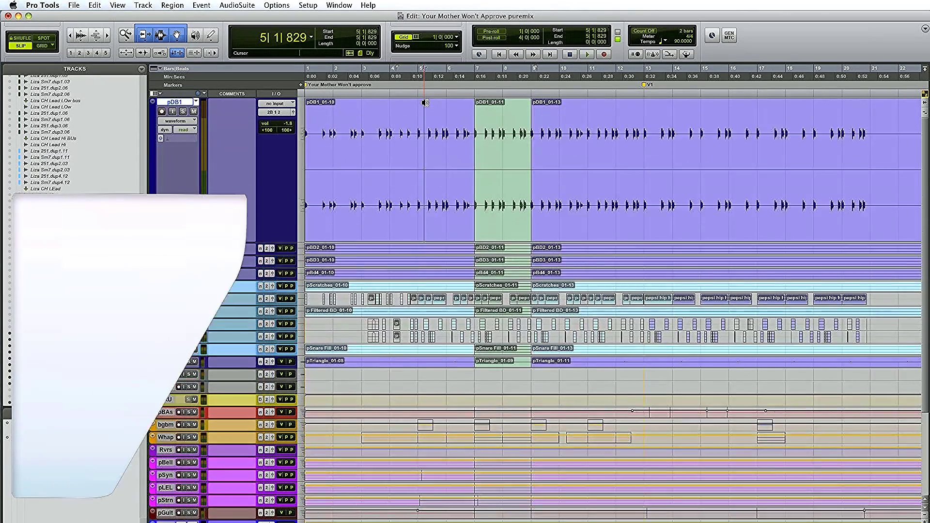
pyautogui.hotkey('ctrl', 'Down')
pyautogui.hotkey('ctrl', 'Down')
pyautogui.hotkey('ctrl', 'Down')
pyautogui.hotkey('ctrl', 'Up')
pyautogui.hotkey('ctrl', 'Up')
pyautogui.hotkey('ctrl', 'Up')
pyautogui.hotkey('ctrl', 'Up')
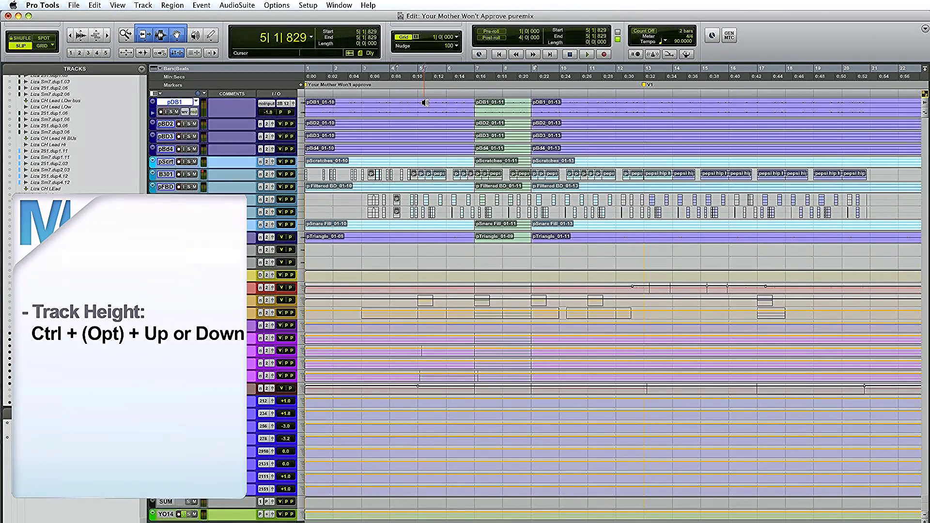
pyautogui.hotkey('ctrl', 'Down')
pyautogui.hotkey('ctrl', 'Down')
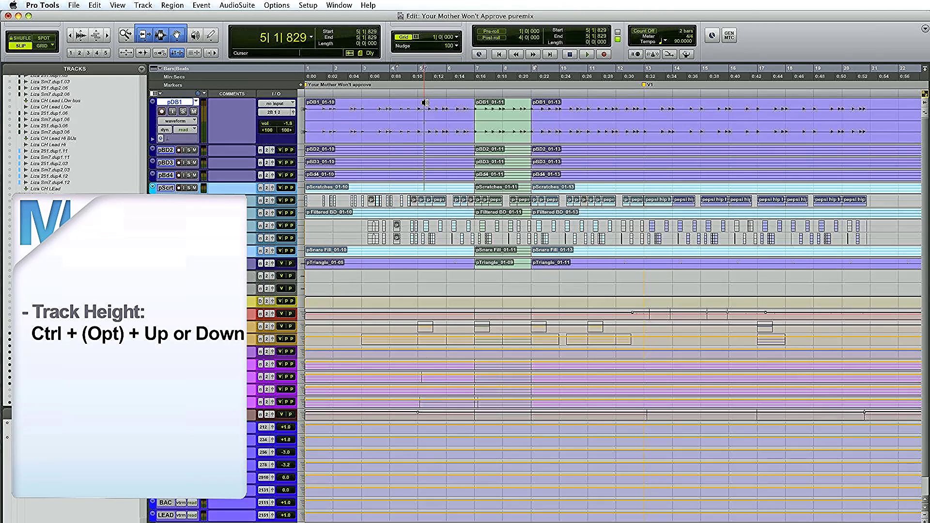
pyautogui.hotkey('ctrl', 'Up')
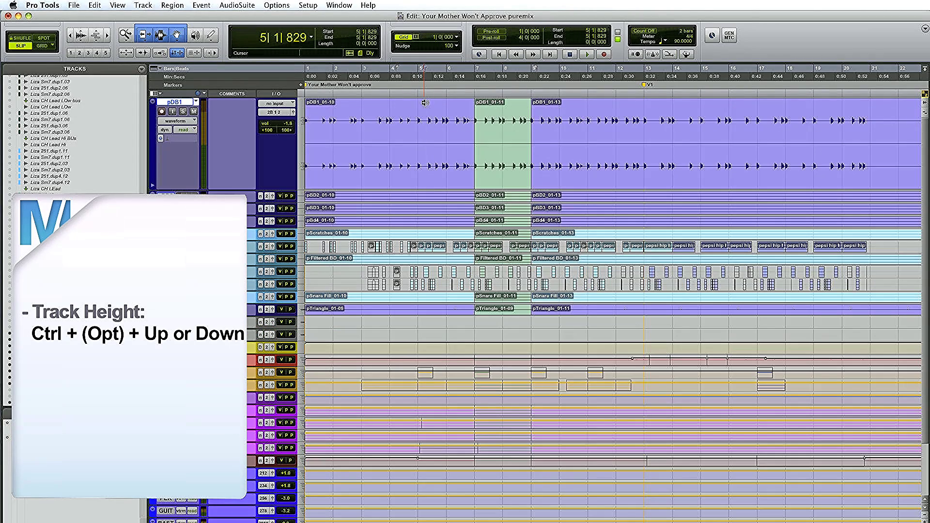
pyautogui.hotkey('ctrl', 'alt', 'Up')
pyautogui.hotkey('ctrl', 'alt', 'Up')
pyautogui.hotkey('ctrl', 'alt', 'Up')
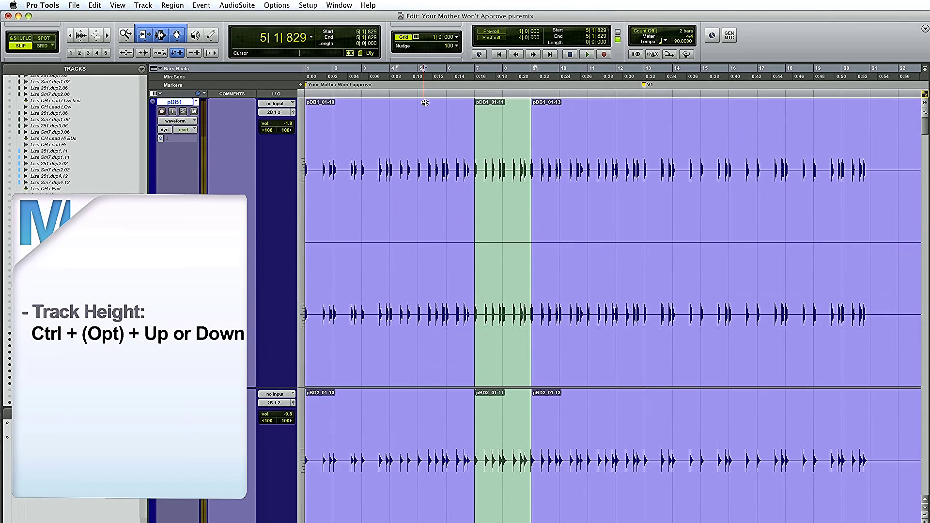
pyautogui.hotkey('ctrl', 'alt', 'Down')
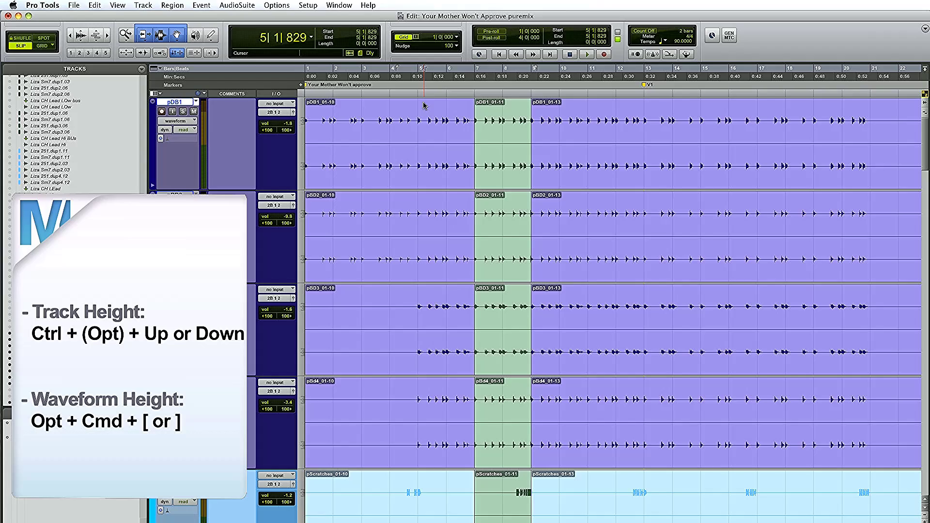
# - Enlarge and restore waveform height, then fit all tracks to the screen
pyautogui.press('alt+super+bracketright')
pyautogui.press('alt+super+bracketright')
pyautogui.press('alt+super+bracketright')
pyautogui.press('alt+super+bracketright')
pyautogui.press('alt+super+bracketleft')
pyautogui.press('alt+super+bracketleft')
pyautogui.press('alt+super+bracketleft')
pyautogui.press('alt+super+bracketleft')
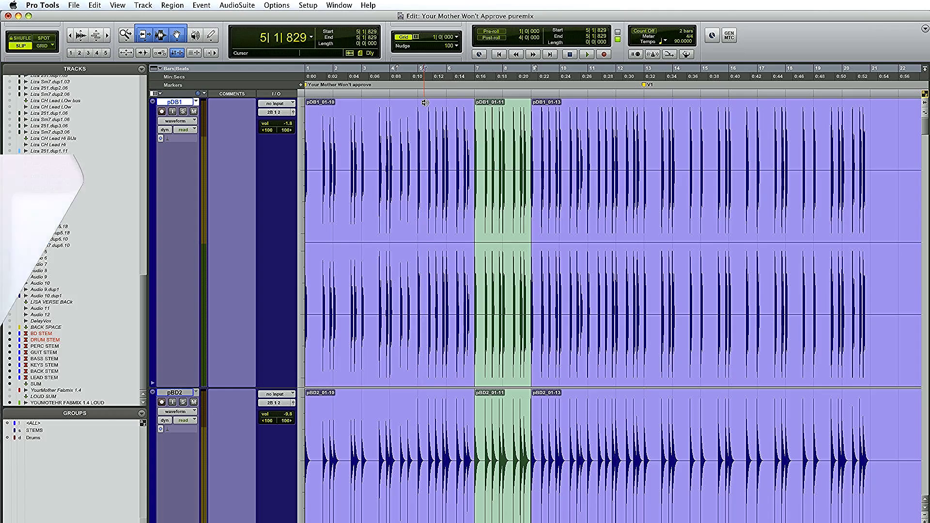
pyautogui.press('ctrl+alt+super+Up')
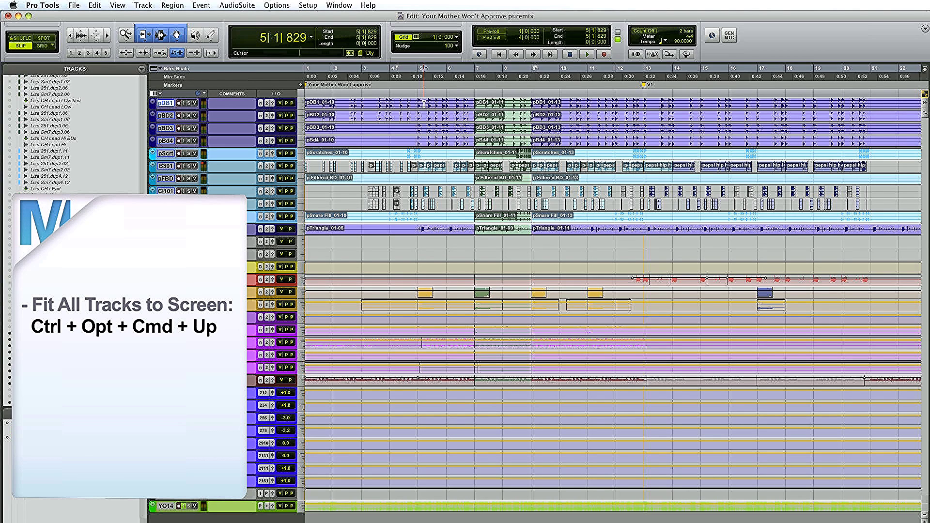
# - Zoom in twice around 0:48, double the top track's height, fit all tracks, then zoom fully out
pyautogui.hotkey('alt', 'a')
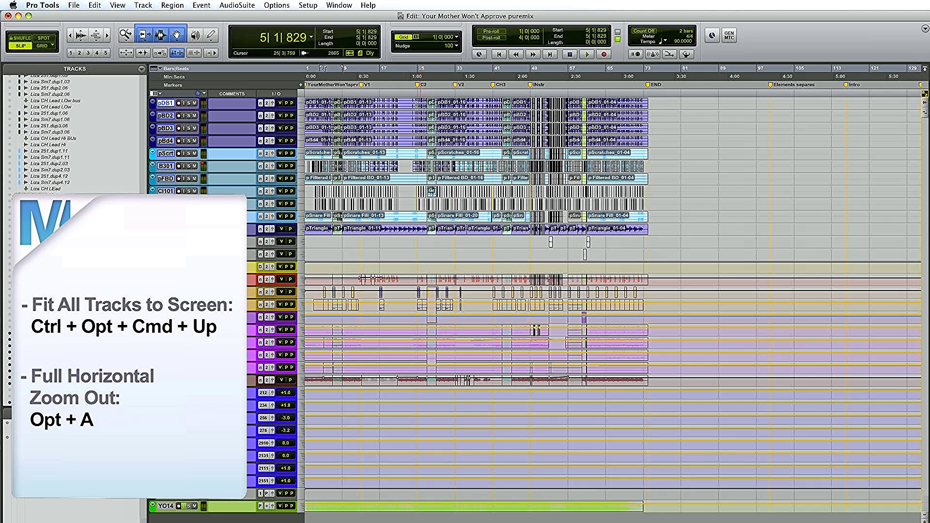
pyautogui.click(391, 104)
pyautogui.click(386, 103)
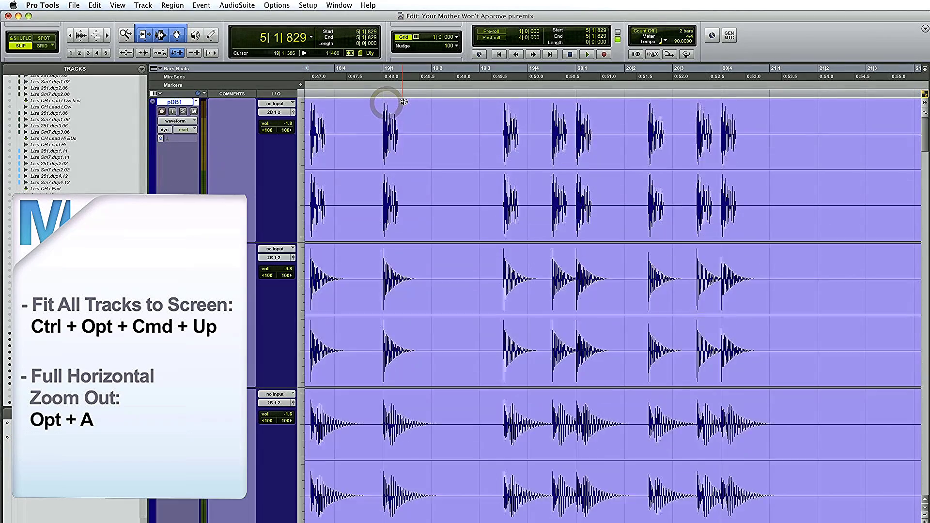
pyautogui.hotkey('ctrl', 'Up')
pyautogui.press('ctrl+alt+super+Up')
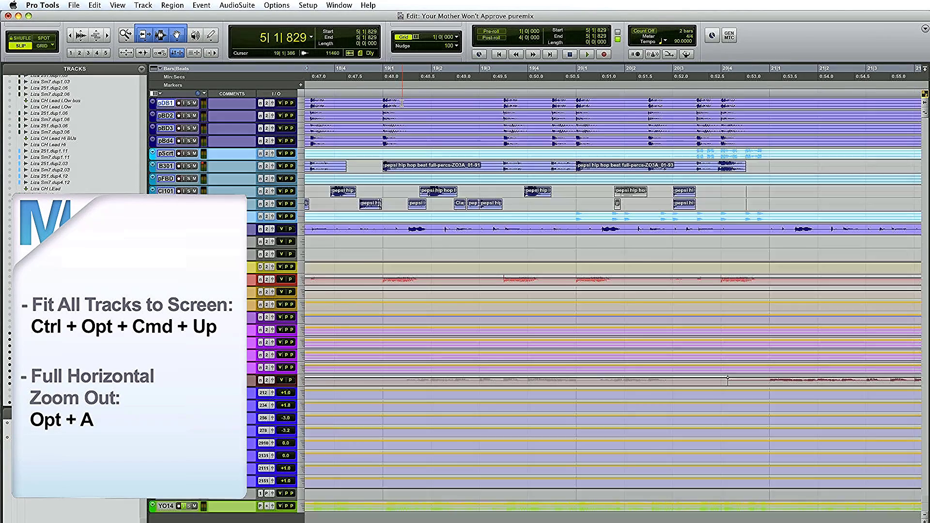
pyautogui.hotkey('alt', 'a')
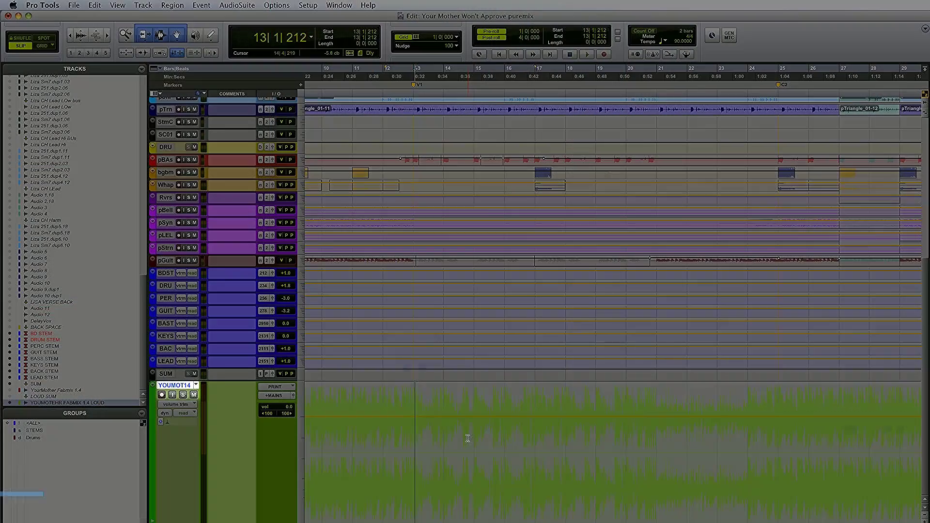
# - Place the edit insertion point at about 12|4|265 on YOUMOT14, just before bar 13
pyautogui.click(408, 439)
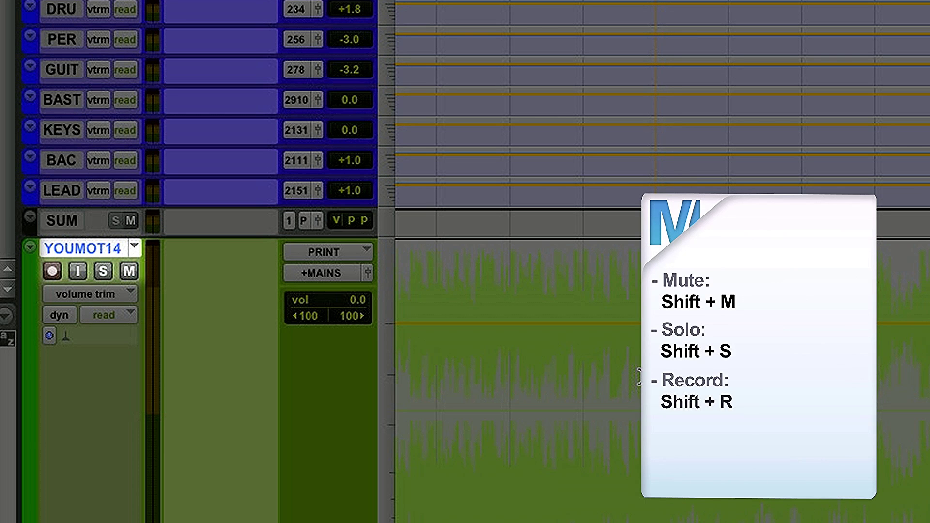
# - Record-enable YOUMOT14 with Shift+R and enable its input monitoring with Shift+I
pyautogui.hotkey('shift', 'r')
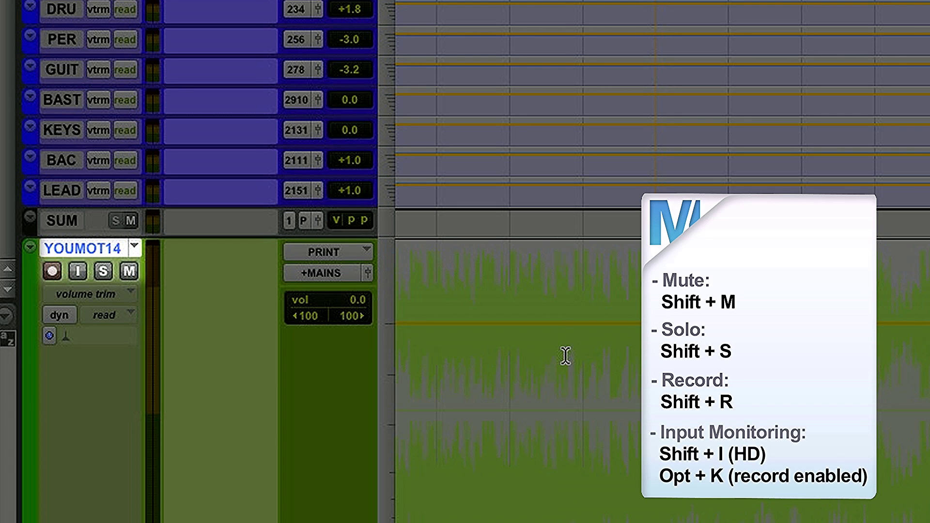
pyautogui.hotkey('shift', 'i')
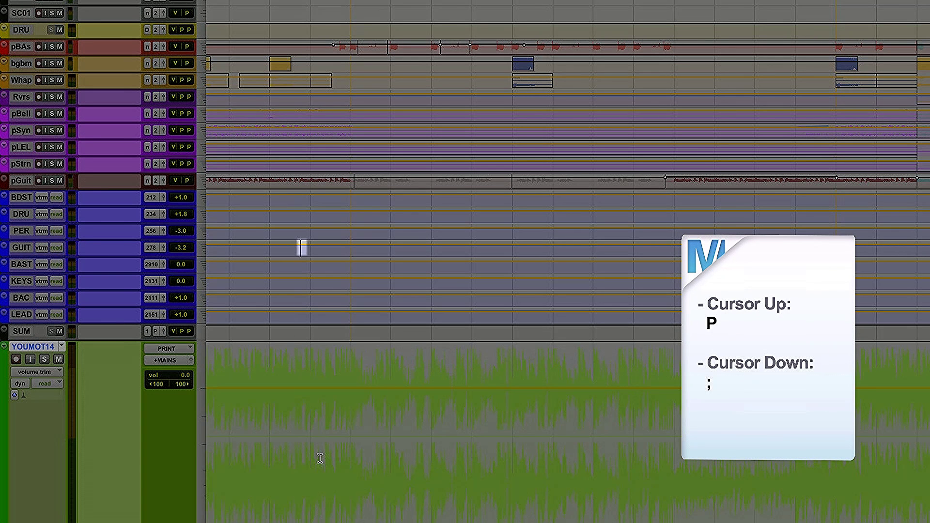
# - Move the edit point between BAC, BAST, BDST, pGuit, SC01 and pLEL, muting YOUMOT14 along the way
pyautogui.press(';')
pyautogui.press(';')
pyautogui.press('p')
pyautogui.press('p')
pyautogui.press('p')
pyautogui.press('p')
pyautogui.press('p')
pyautogui.press('p')
pyautogui.press('p')
pyautogui.press('p')
pyautogui.press('p')
pyautogui.press(';')
pyautogui.press(';')
pyautogui.press(';')
pyautogui.press(';')
pyautogui.press(';')
pyautogui.press(';')
pyautogui.hotkey('shift', 'm')
pyautogui.press('p')
pyautogui.press('p')
pyautogui.press('p')
pyautogui.press('p')
pyautogui.press('p')
pyautogui.press('p')
pyautogui.press('p')
pyautogui.press('p')
pyautogui.press('p')
pyautogui.press('p')
pyautogui.press('p')
pyautogui.press('p')
pyautogui.press('p')
pyautogui.press('p')
pyautogui.press('p')
pyautogui.press('p')
pyautogui.press('p')
pyautogui.press('p')
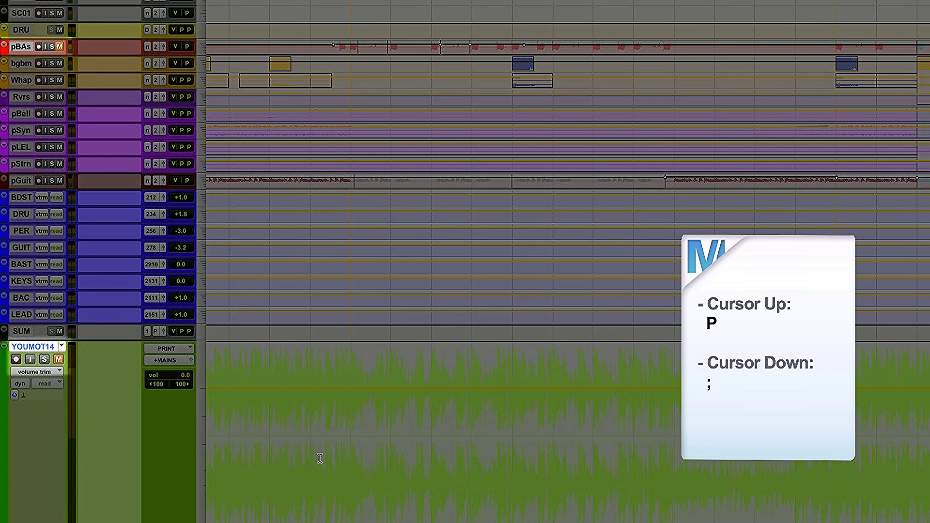
pyautogui.press('p')
pyautogui.press('p')
pyautogui.press(';')
pyautogui.press(';')
pyautogui.press(';')
pyautogui.press(';')
pyautogui.press(';')
pyautogui.press(';')
pyautogui.press(';')
pyautogui.press(';')
pyautogui.press(';')
pyautogui.press(';')
pyautogui.press(';')
pyautogui.press(';')
pyautogui.press(';')
pyautogui.press(';')
pyautogui.press(';')
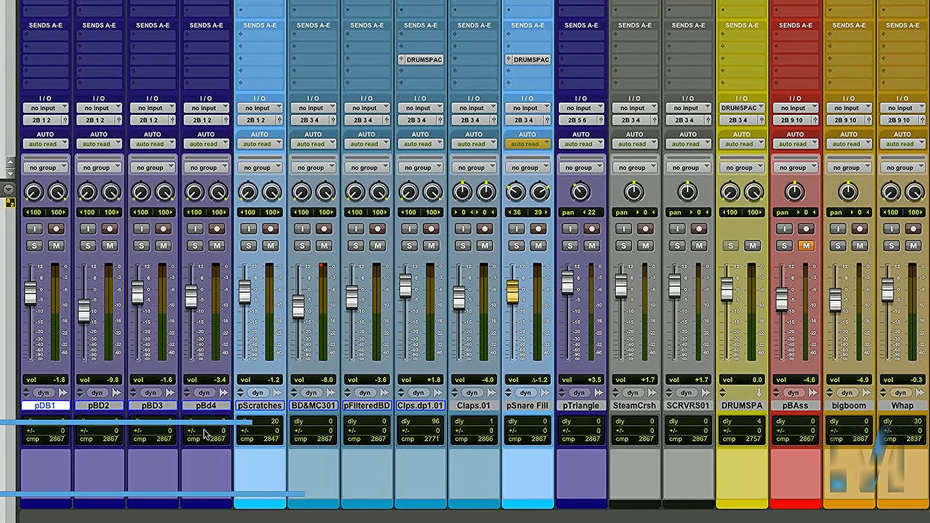
# - Create a group named 'Drums' with ID d from tracks pDB1 through SCRVRS01
pyautogui.keyDown('shift'); pyautogui.click(696, 407); pyautogui.keyUp('shift')
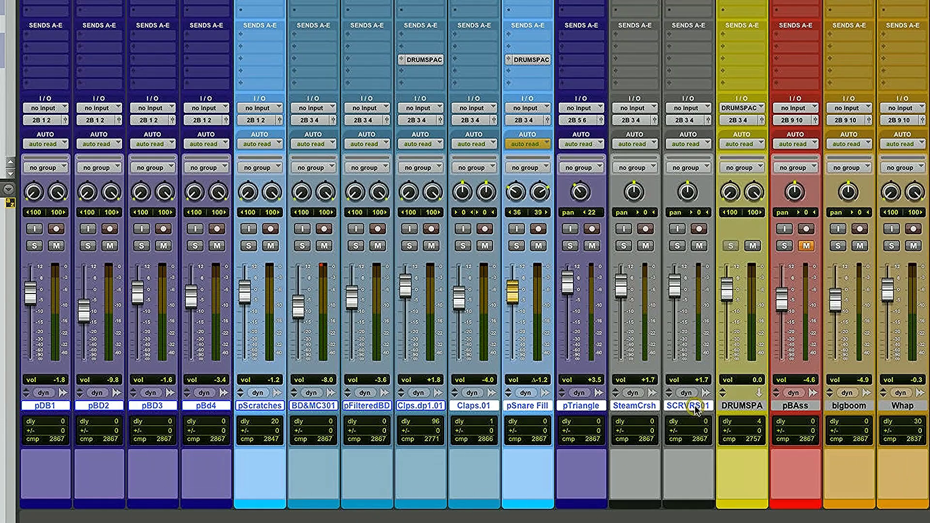
pyautogui.press('super+g')
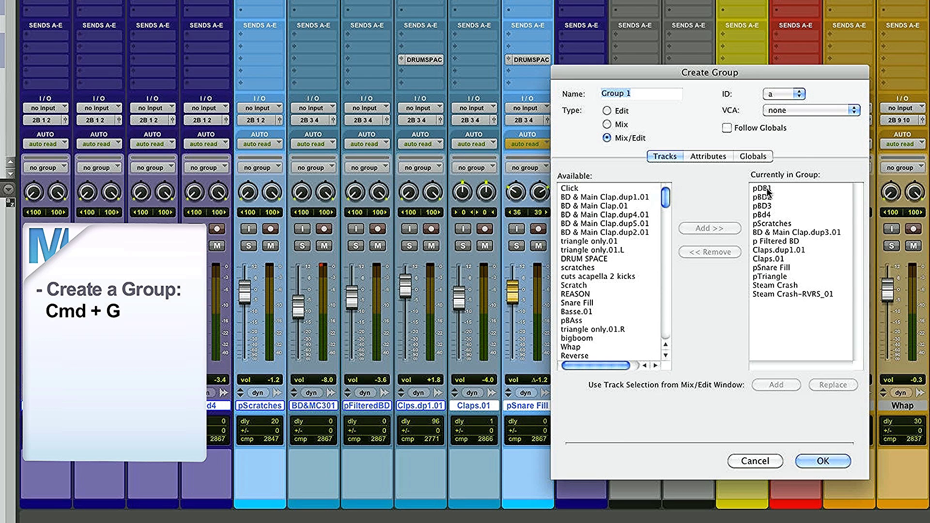
pyautogui.write('Drums')
pyautogui.click(795, 96)
pyautogui.moveTo(797, 97)
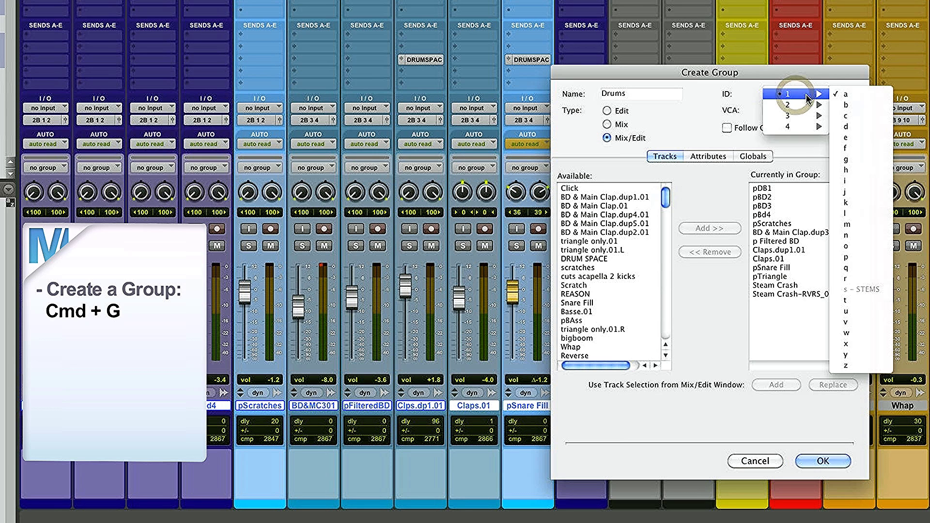
pyautogui.click(872, 128)
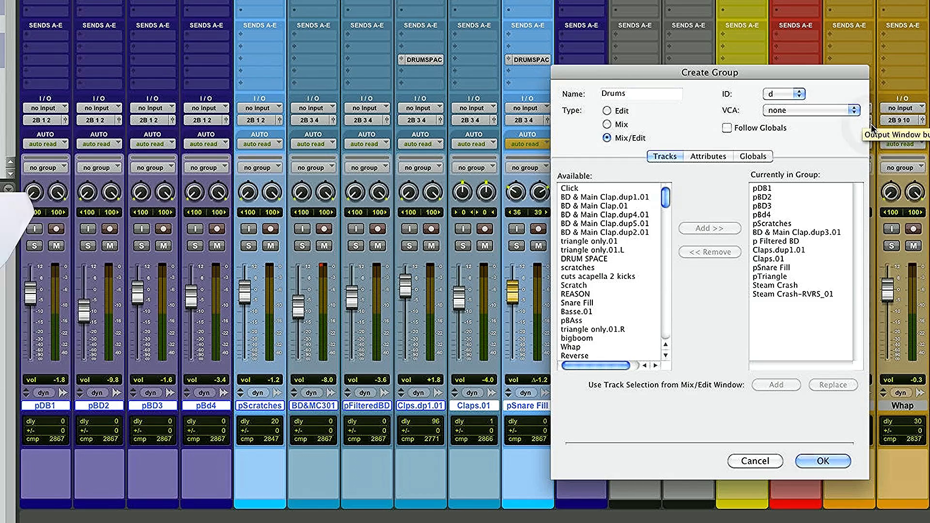
pyautogui.press('Return')
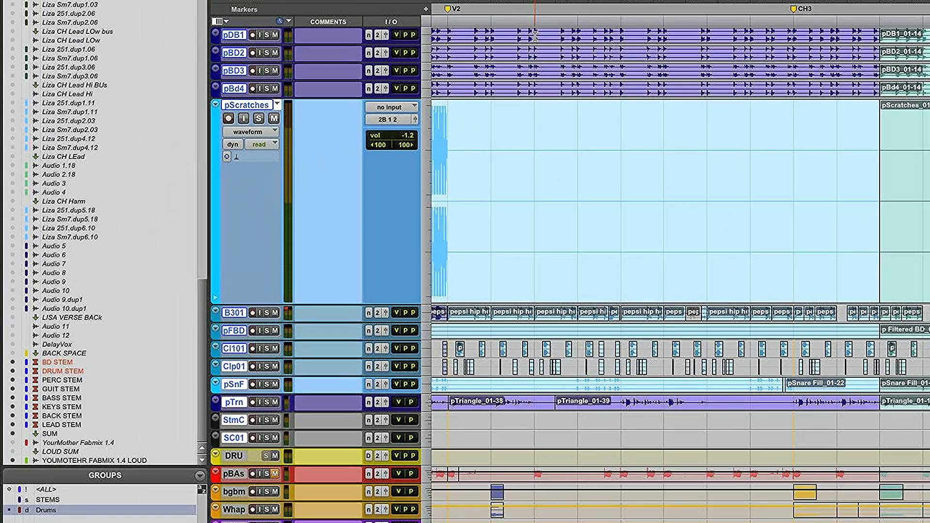
# - Select across the grouped drums, suspend groups to select a range on pDB1 alone, then re-enable groups
pyautogui.moveTo(379, 100); pyautogui.dragTo(540, 115)
pyautogui.moveTo(760, 51); pyautogui.dragTo(795, 54)
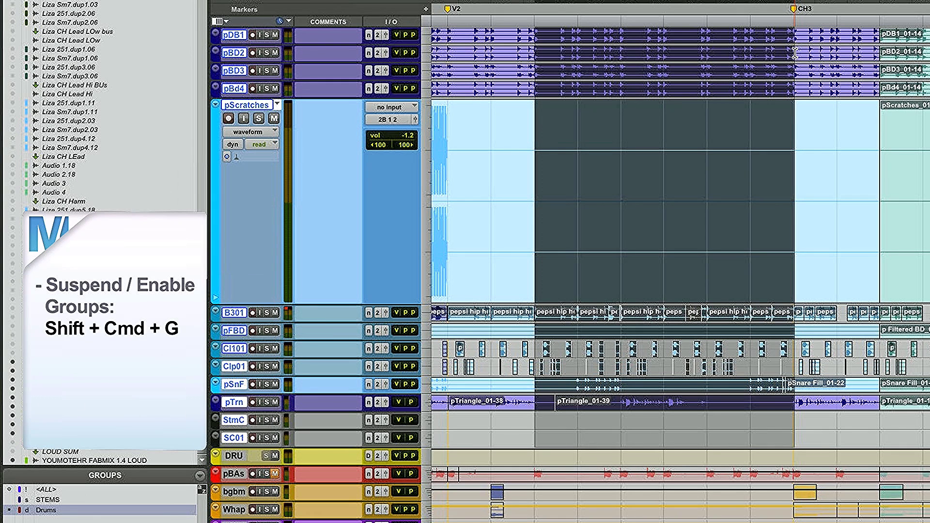
pyautogui.press('shift+super+g')
pyautogui.moveTo(526, 35); pyautogui.dragTo(705, 33)
pyautogui.press('shift+super+g')
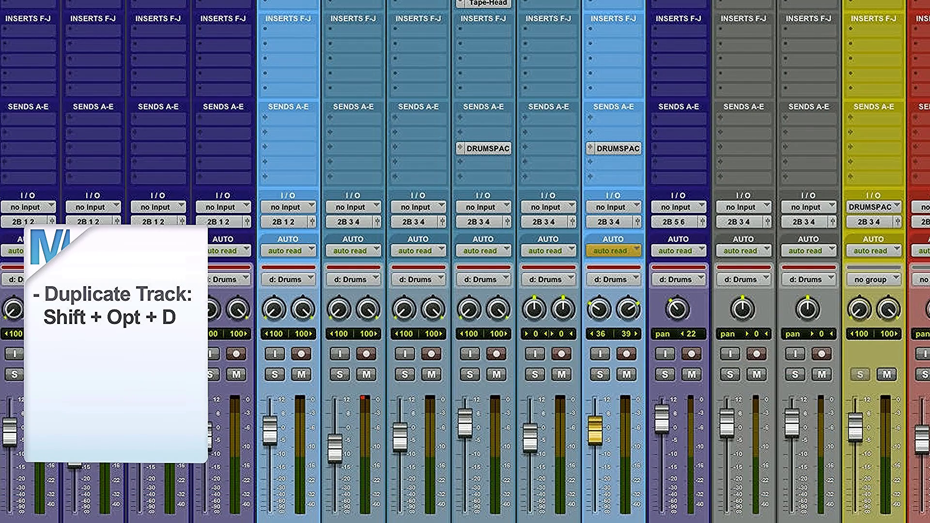
# - Duplicate pBAss as pBAs.dup1 with Active Playlist unticked, then switch to the Edit window
pyautogui.hotkey('shift', 'alt', 'd')
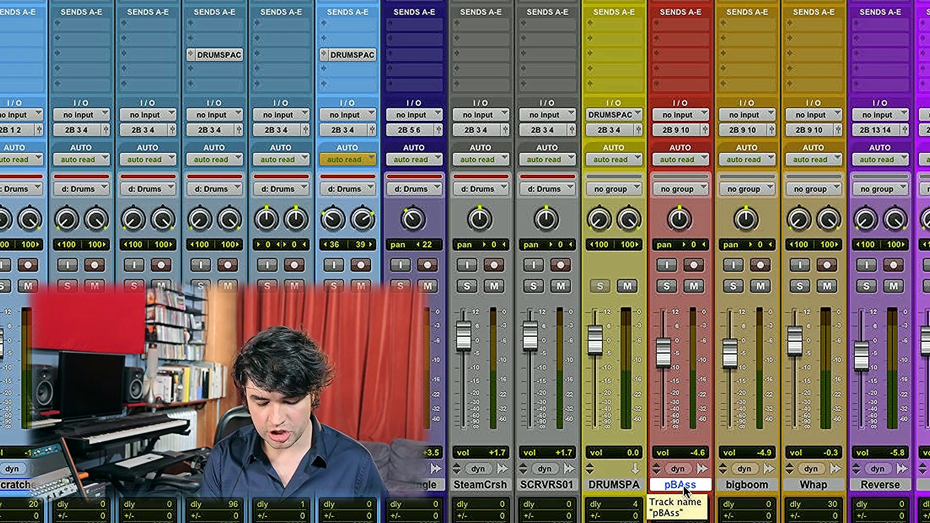
pyautogui.hotkey('alt', 'shift', 'd')
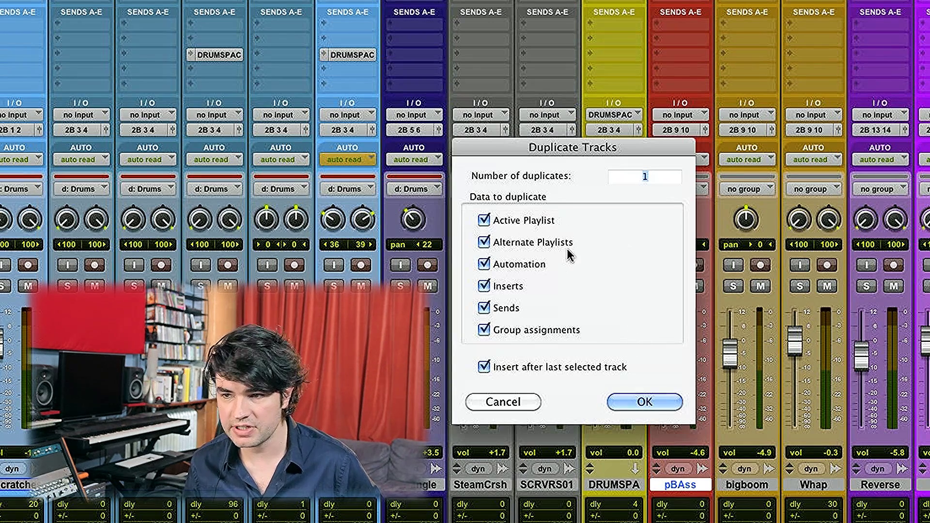
pyautogui.click(523, 225)
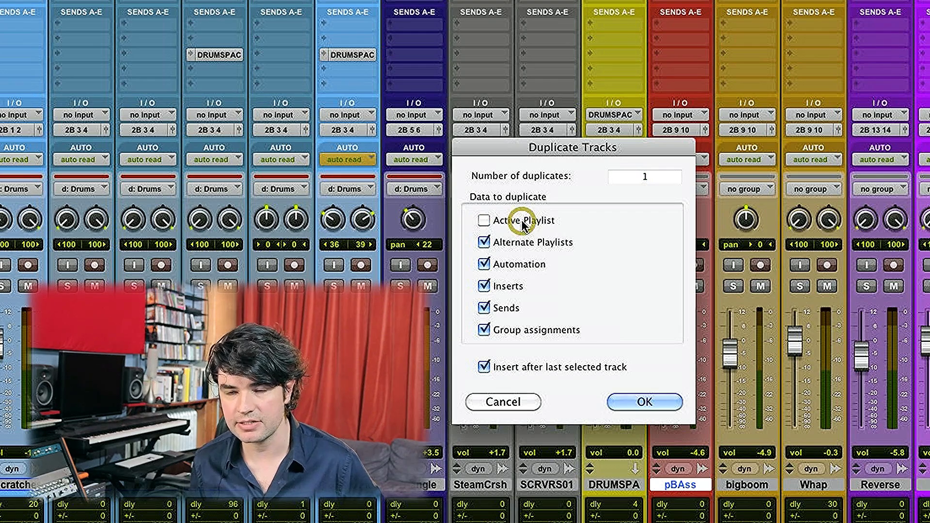
pyautogui.press('Return')
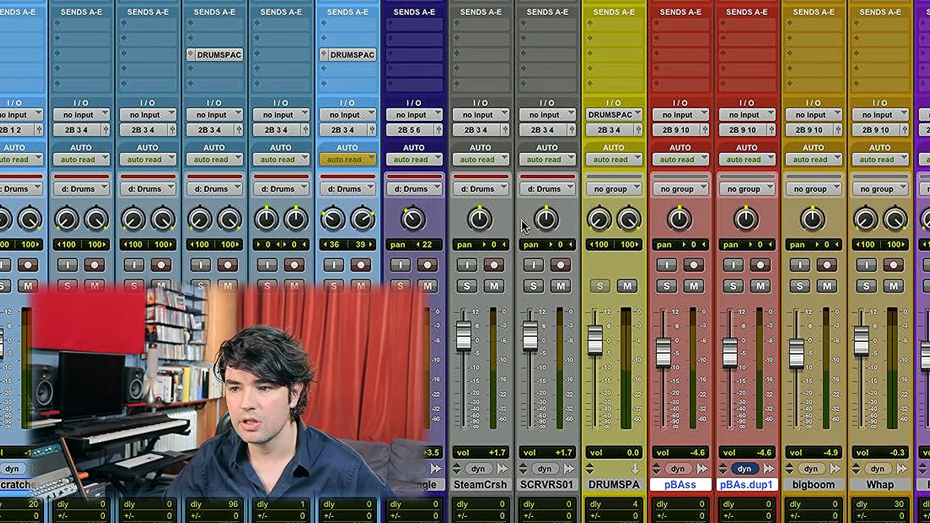
pyautogui.press('super+equal')
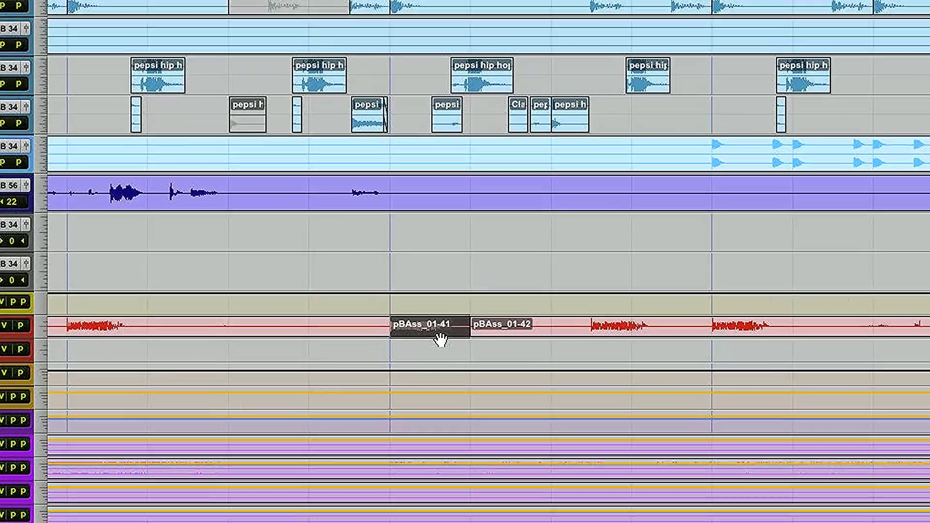
# - Duplicate the pBAss_01-41 clip right after itself, then repeat it 4 more times
pyautogui.press('super+d')
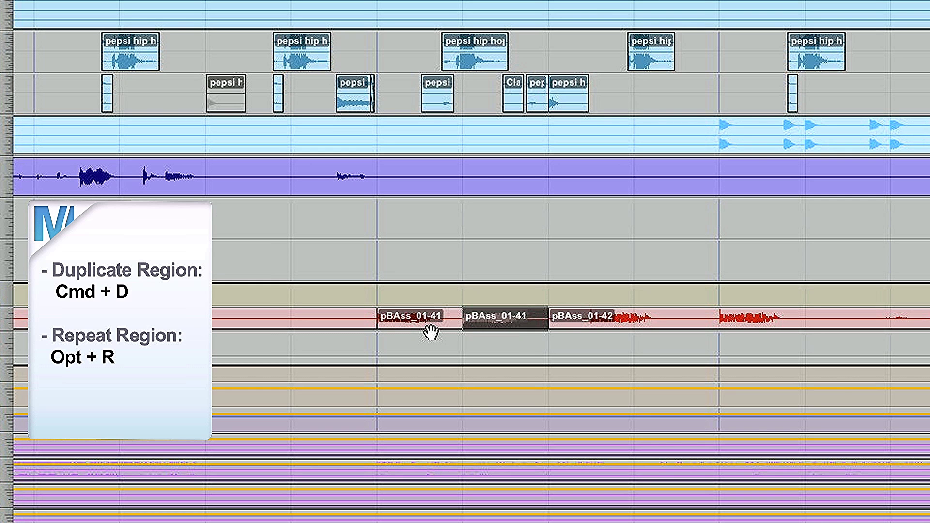
pyautogui.hotkey('alt', 'r')
pyautogui.click(691, 126)
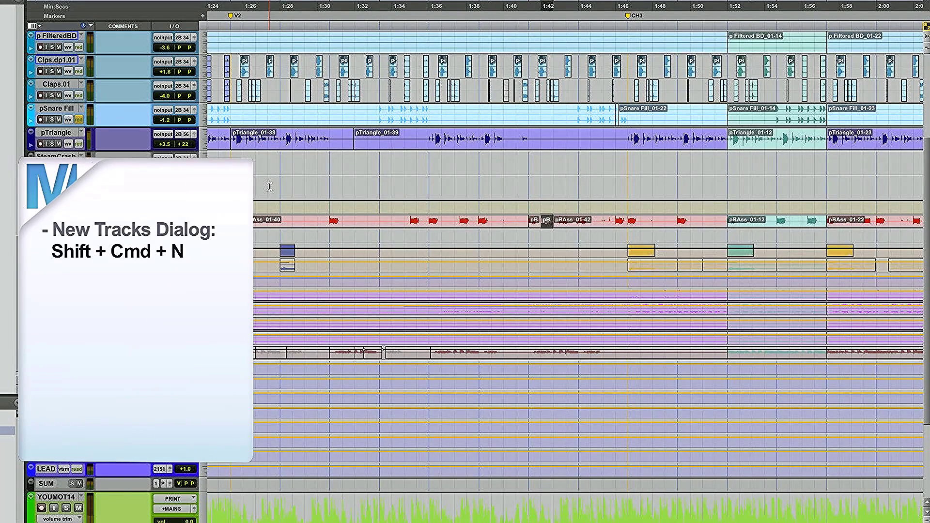
# - Configure new tracks as 4 stereo Aux Inputs plus a second row of 8 mono audio tracks
pyautogui.press('shift+super+n')
pyautogui.press('super+Right')
pyautogui.press('super+Left')
pyautogui.press('super+Right')
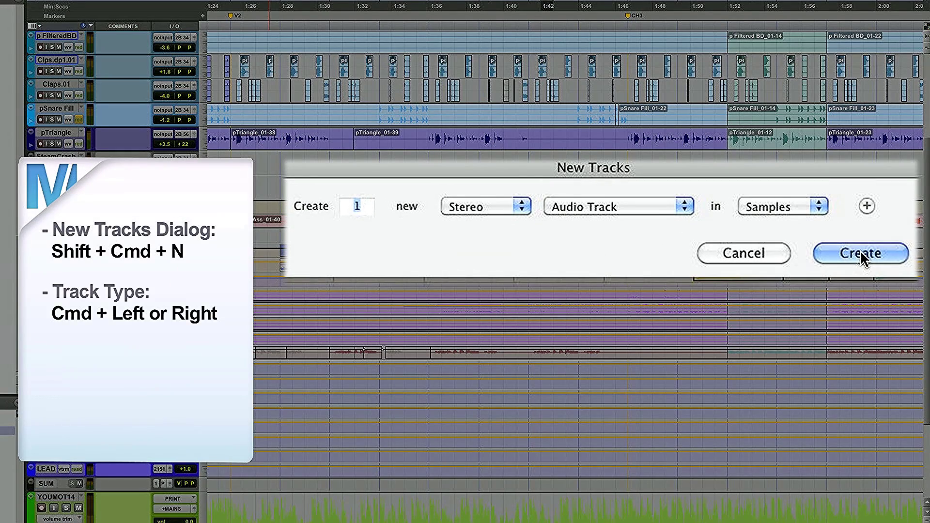
pyautogui.press('super+Right')
pyautogui.press('super+Right')
pyautogui.press('super+Right')
pyautogui.press('super+Right')
pyautogui.press('super+Left')
pyautogui.press('super+Left')
pyautogui.press('super+Left')
pyautogui.press('super+Left')
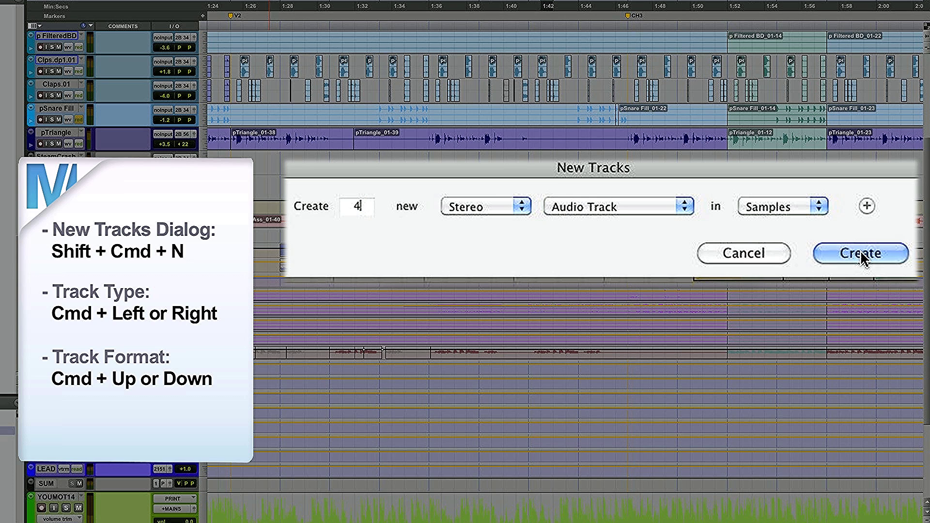
pyautogui.press('super+Right')
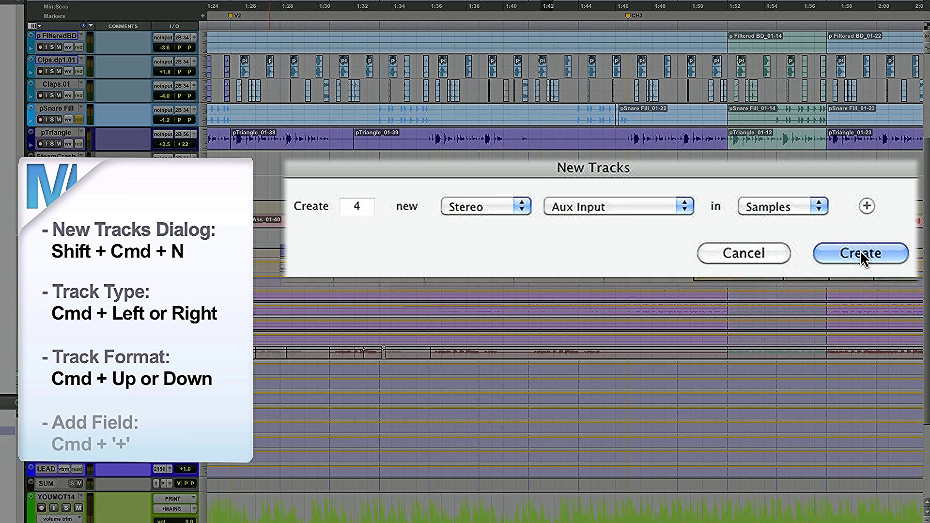
pyautogui.press('super+plus')
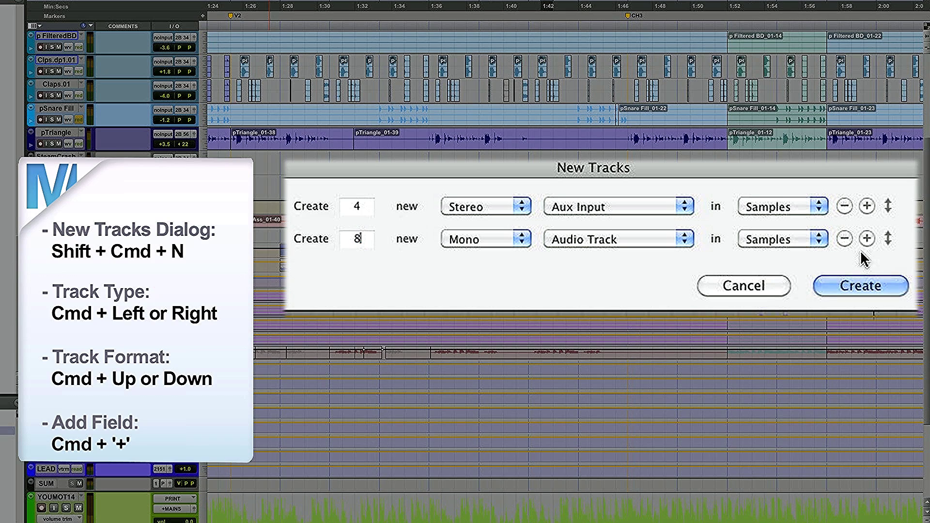
pyautogui.press('Return')
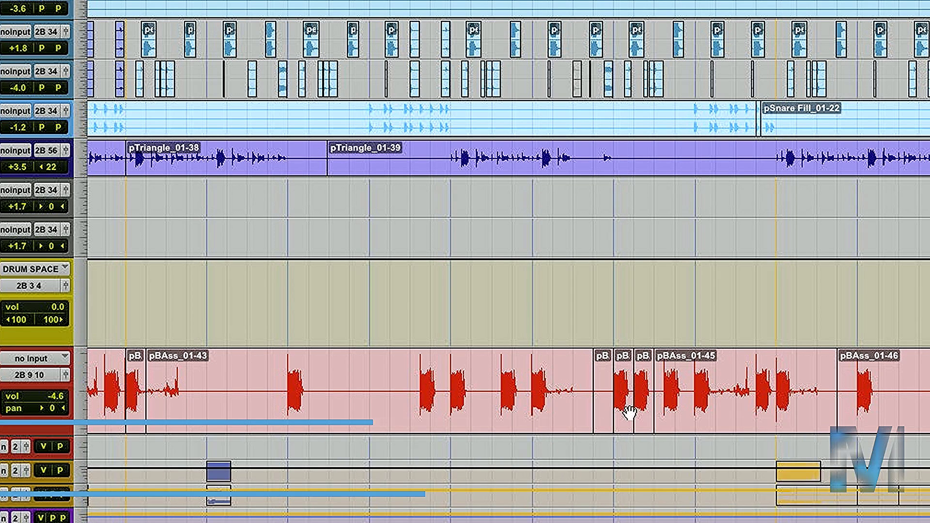
# - Consolidate the small pB clips through pBAss_01-45 into one region
pyautogui.click(625, 412)
pyautogui.keyDown('shift'); pyautogui.click(731, 417); pyautogui.keyUp('shift')
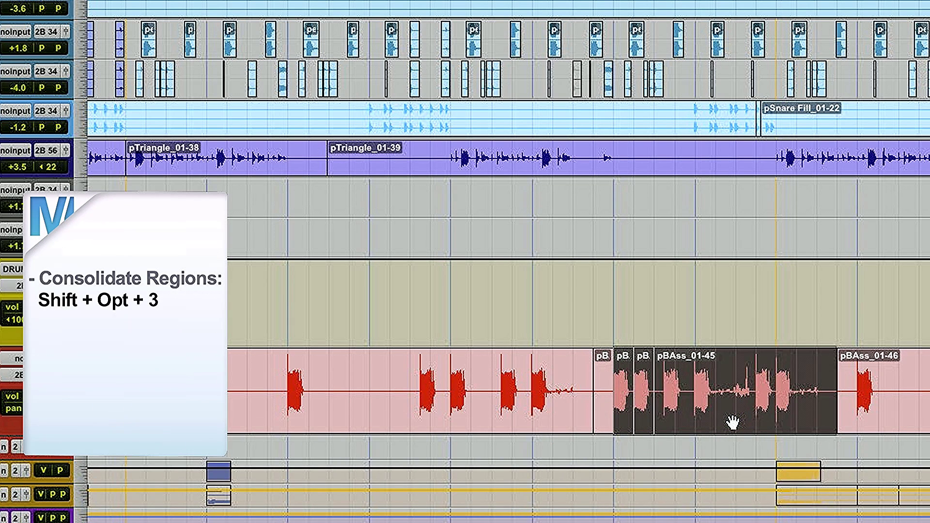
pyautogui.hotkey('shift', 'alt', '3')
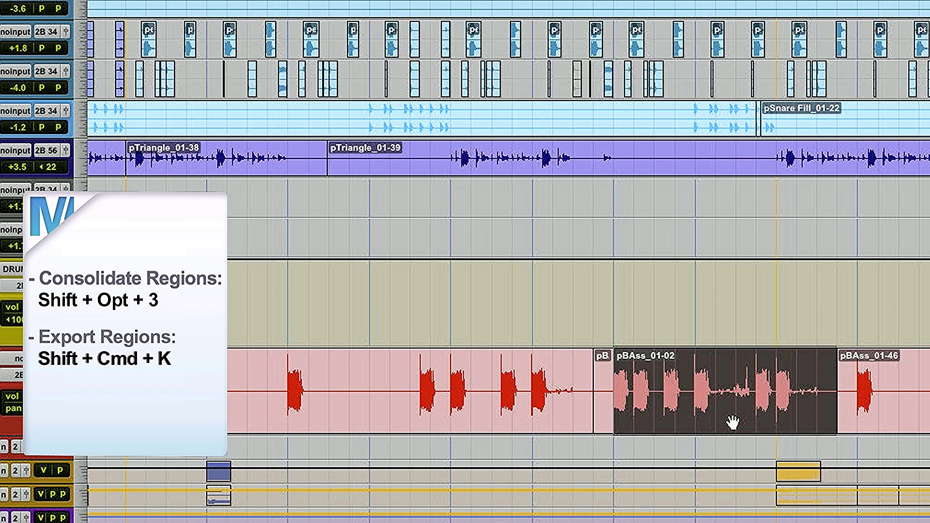
# - Cancel the Export Selected settings without exporting, and select the consolidated pBAss_01-02 clip
pyautogui.press('super+shift+k')
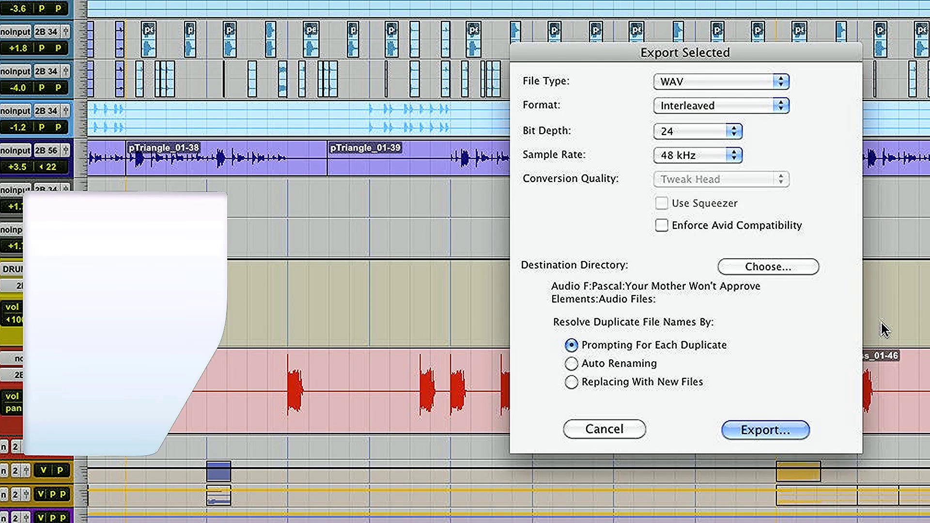
pyautogui.click(628, 432)
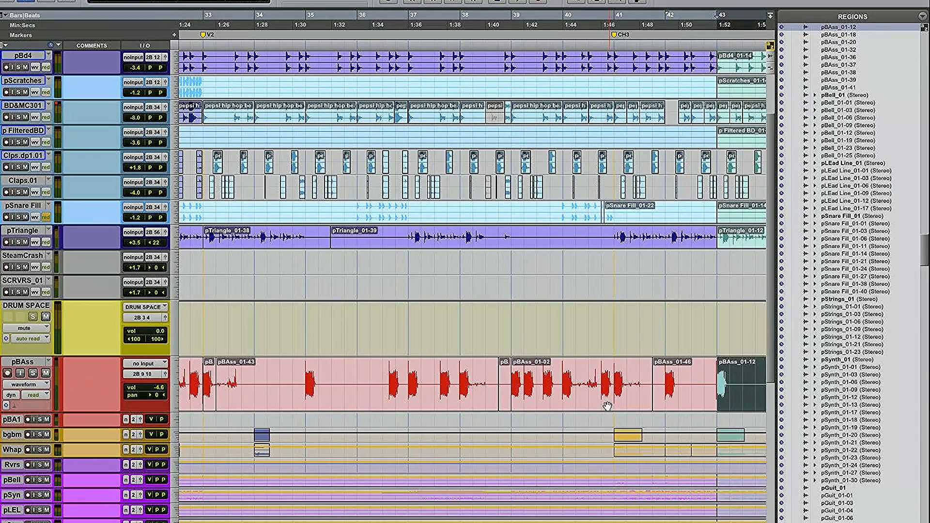
pyautogui.click(756, 418)
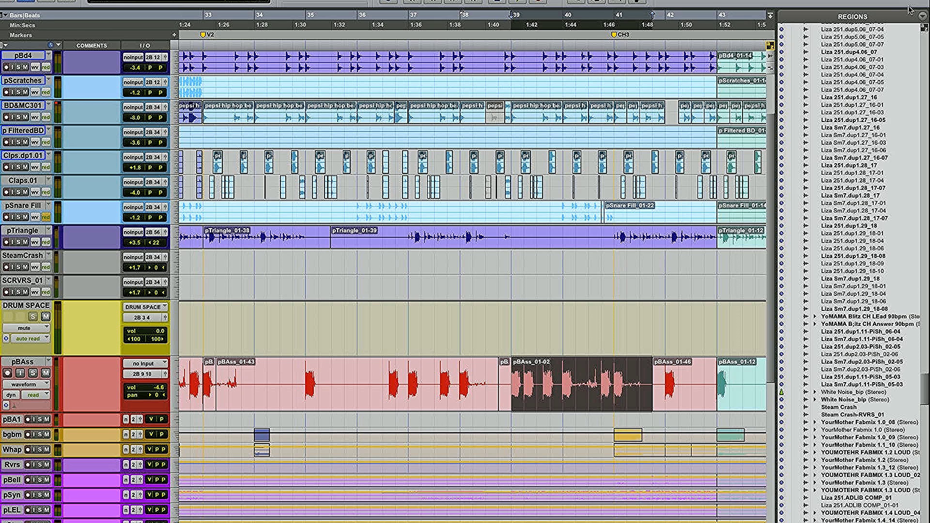
# - Use the Regions list's export option, then clear all unused regions from the session only
pyautogui.click(922, 16)
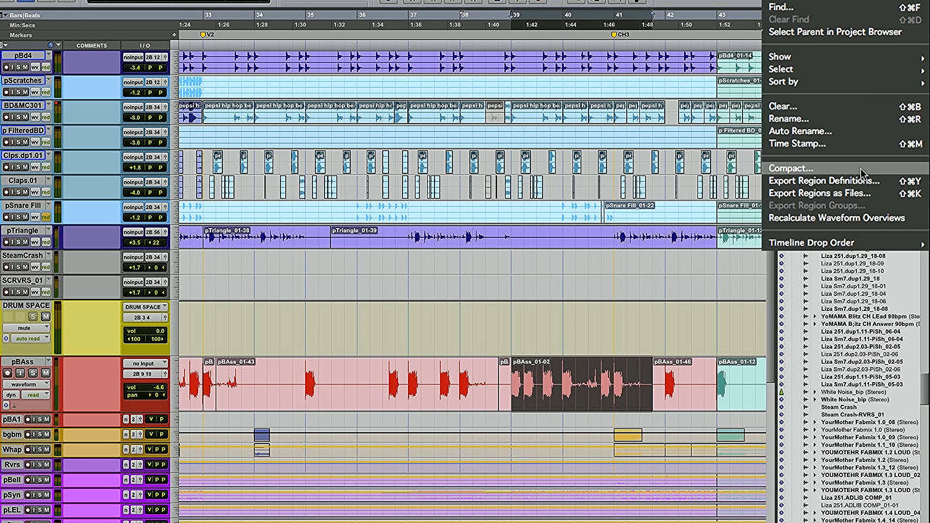
pyautogui.click(857, 193)
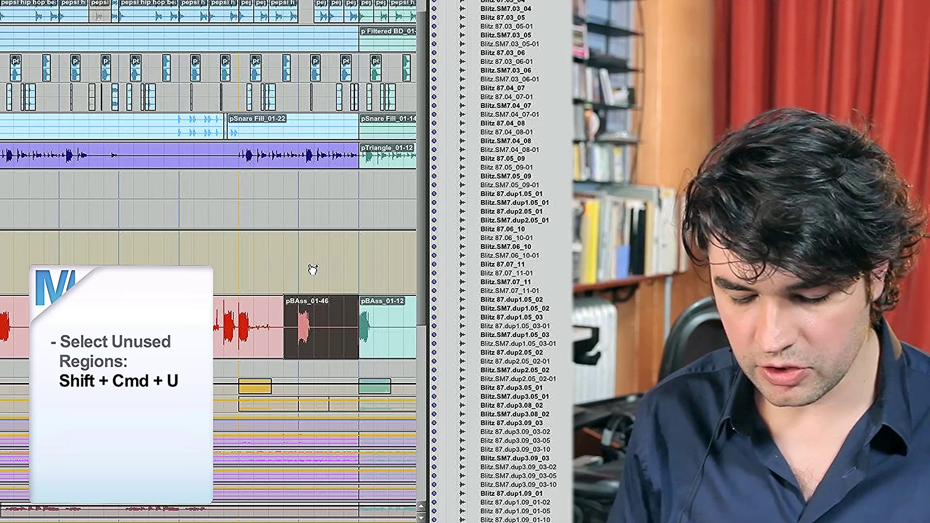
pyautogui.press('shift+super+u')
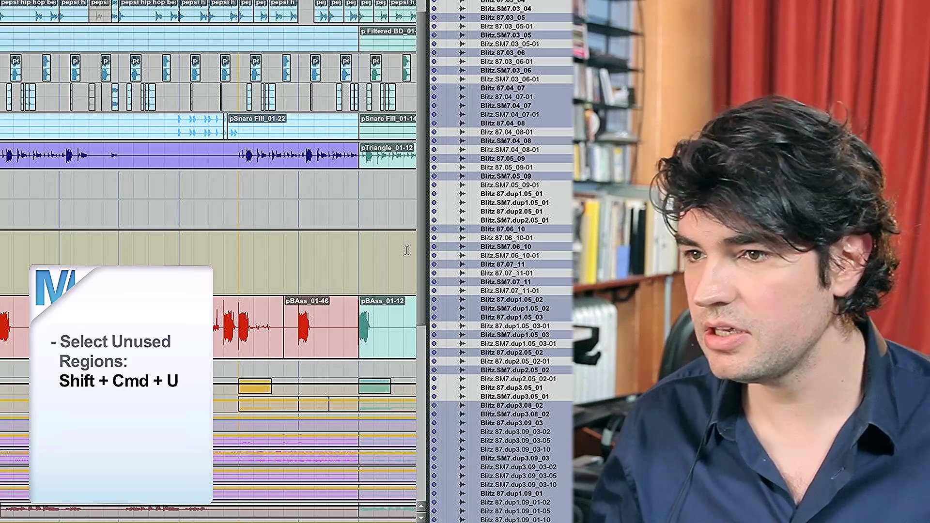
pyautogui.scroll(20, 494, 277)
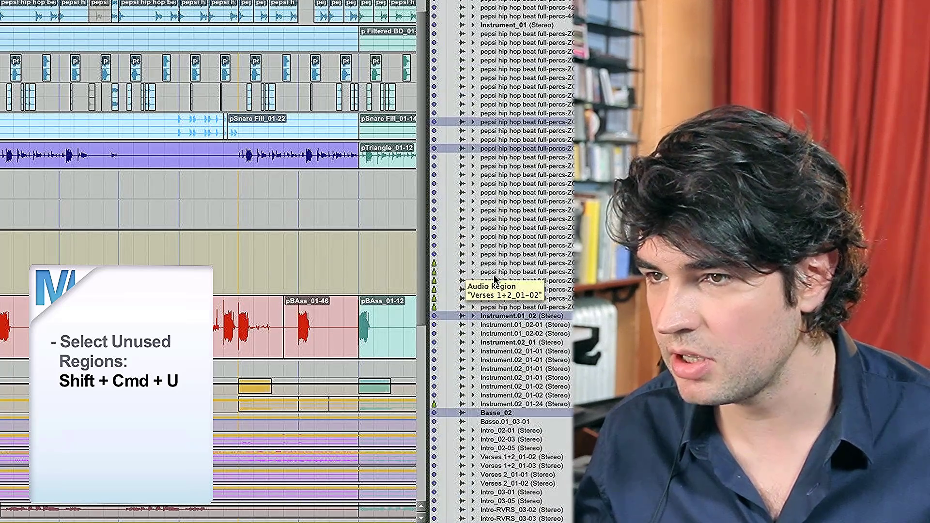
pyautogui.scroll(-20, 493, 275)
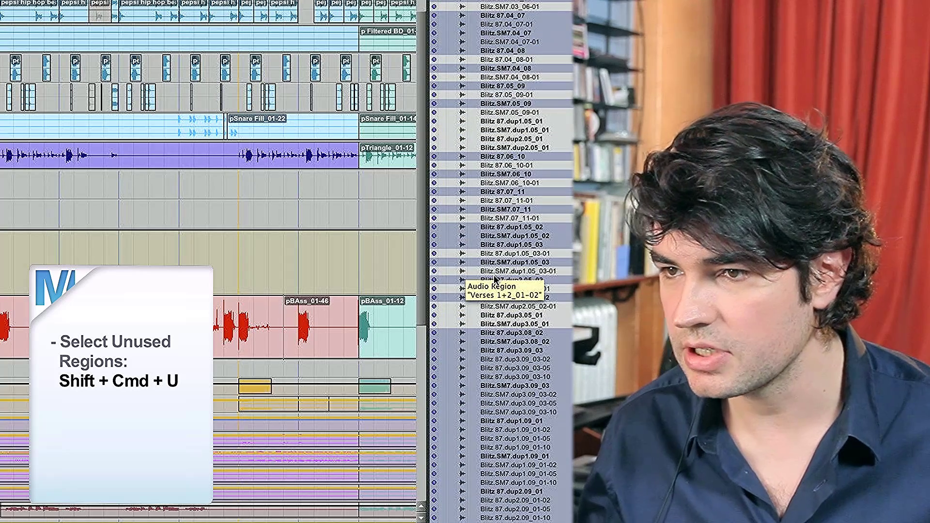
pyautogui.press('shift+super+b')
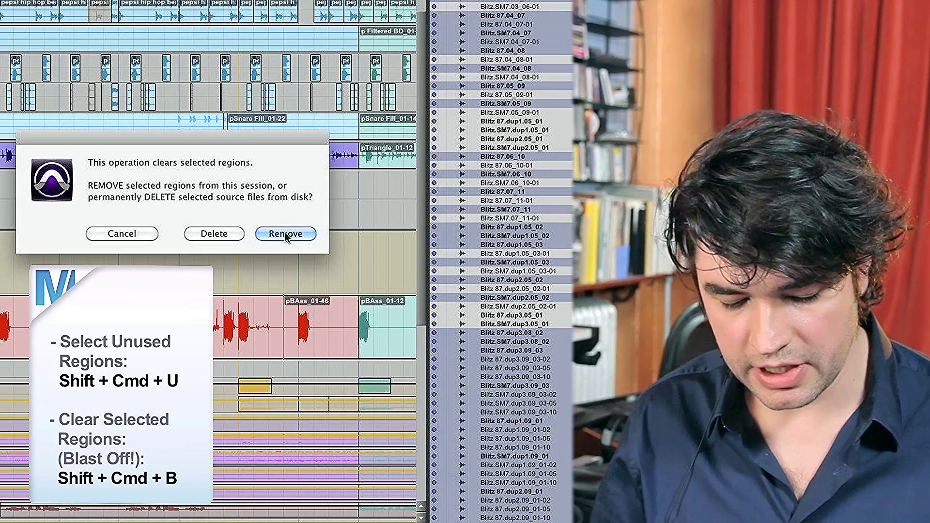
pyautogui.click(286, 234)
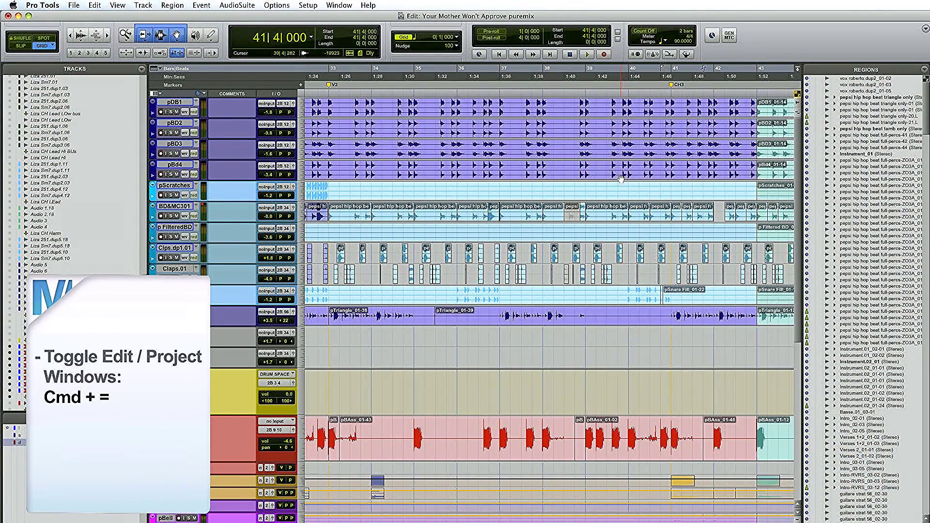
# - Switch to the Mix window and make the channel strips narrow
pyautogui.press('super+equal')
pyautogui.press('super+equal')
pyautogui.press('super+equal')
pyautogui.press('super+equal')
pyautogui.press('super+equal')
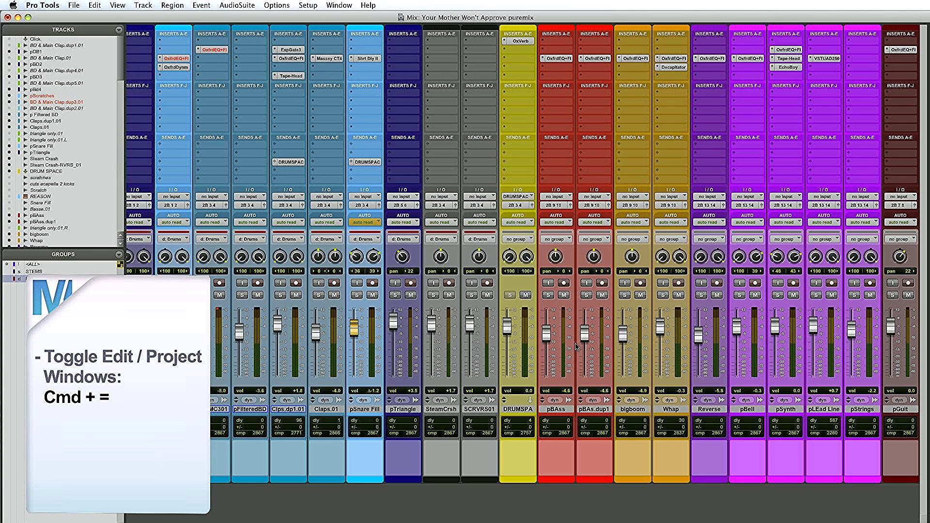
pyautogui.press('alt+super+m')
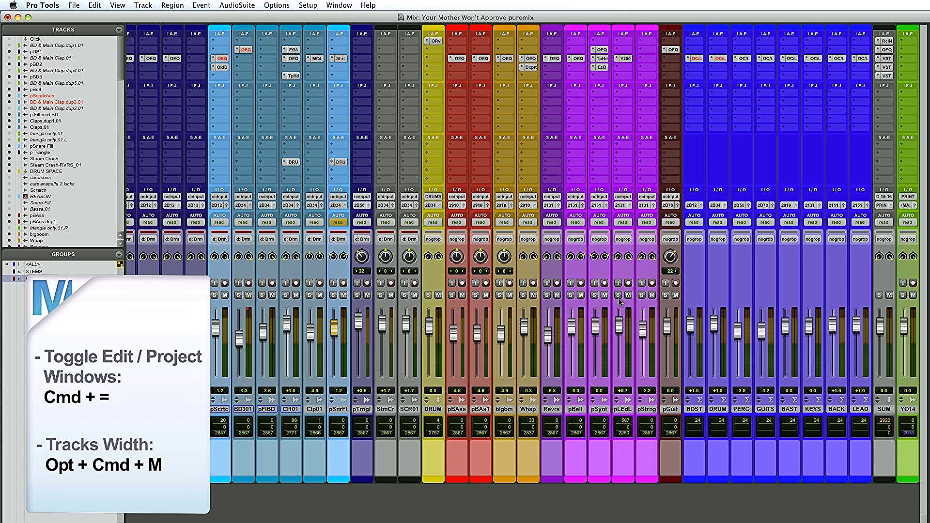
pyautogui.hscroll(-1, 620, 302)
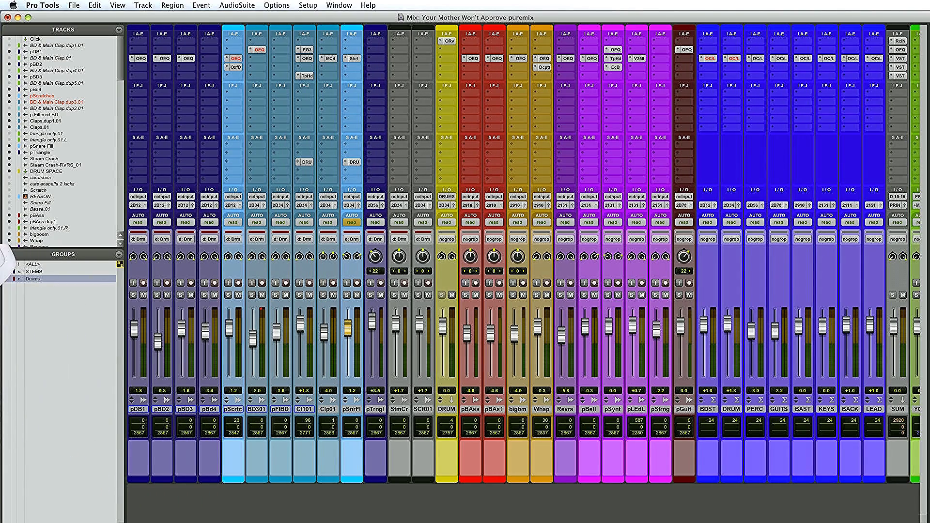
# - Hide the track/group and Regions lists in the Edit window, return to the mixer, and open pBell's EQ
pyautogui.press('super+equal')
pyautogui.click(130, 520)
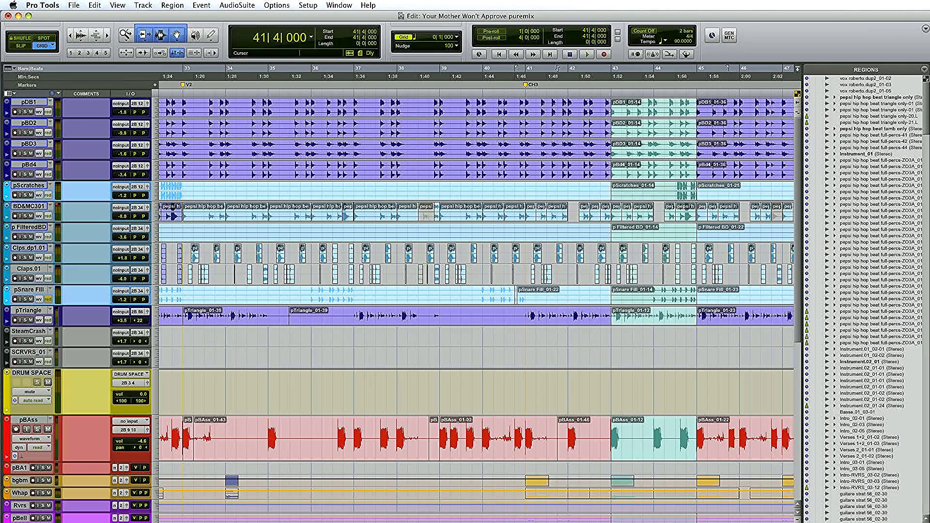
pyautogui.click(926, 517)
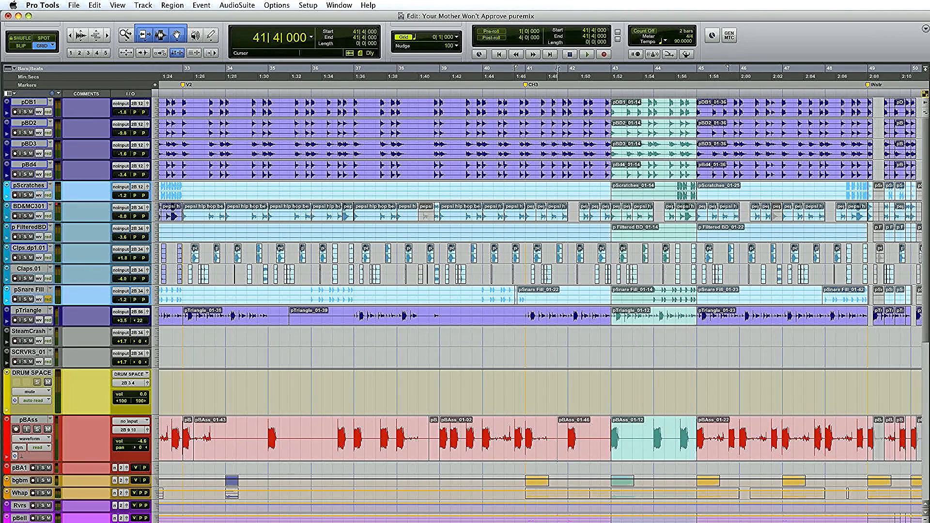
pyautogui.press('super+equal')
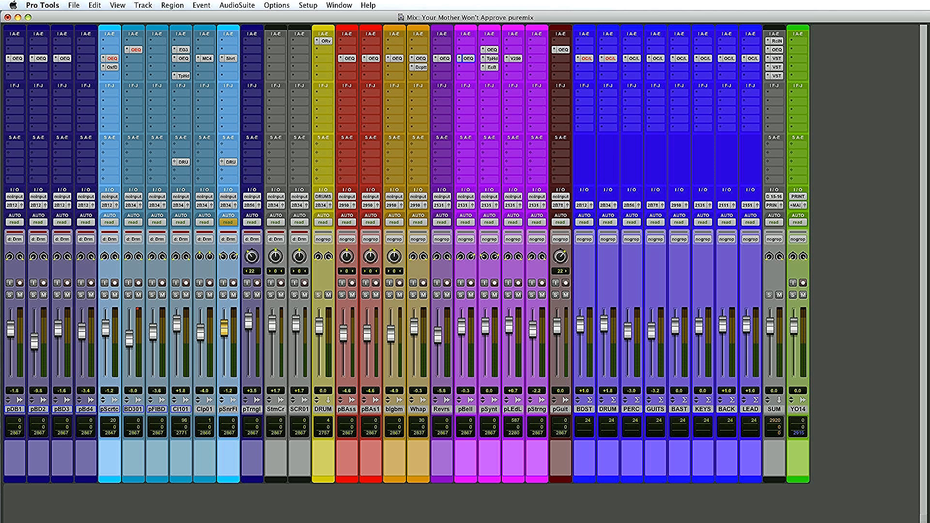
pyautogui.click(470, 59)
# - Retarget the EQ plug-in window through the Whap, bigboom, pBAs1 and pBAss tracks
pyautogui.click(420, 58)
pyautogui.click(396, 59)
pyautogui.click(373, 59)
pyautogui.click(349, 58)
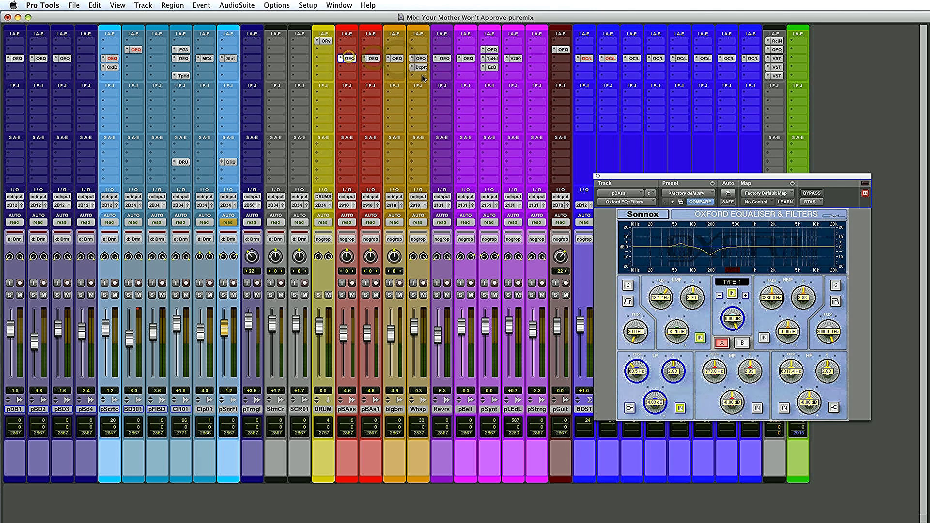
# - Open the DRUM reverb, pSnrFl delay and stem compressors in separate windows, then close them all
pyautogui.keyDown('shift'); pyautogui.click(326, 41); pyautogui.keyUp('shift')
pyautogui.moveTo(145, 16); pyautogui.dragTo(400, 147)
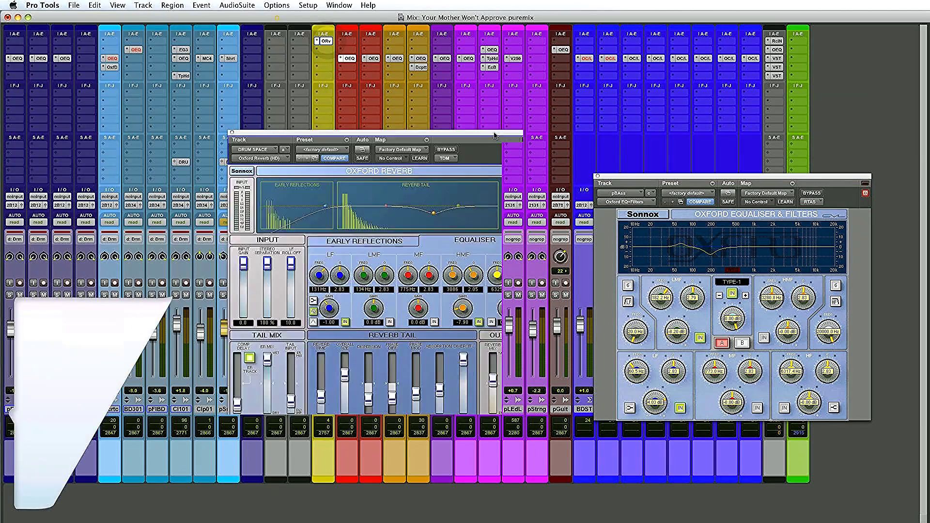
pyautogui.keyDown('shift'); pyautogui.click(229, 58); pyautogui.keyUp('shift')
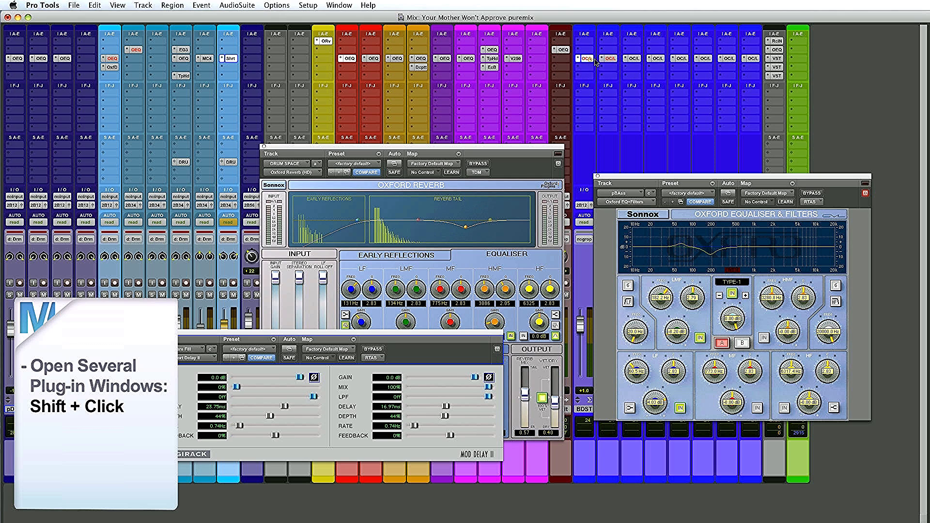
pyautogui.keyDown('shift'); pyautogui.click(587, 59); pyautogui.keyUp('shift')
pyautogui.keyDown('shift'); pyautogui.click(611, 59); pyautogui.keyUp('shift')
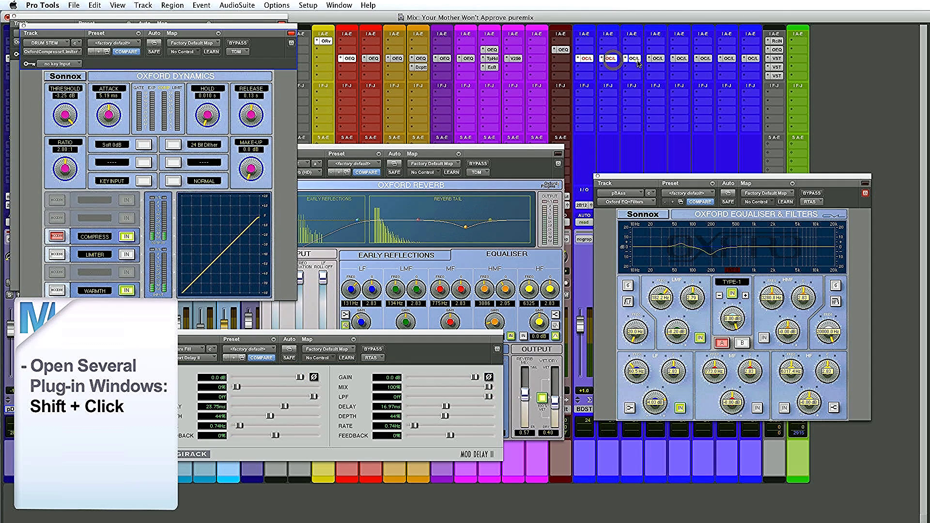
pyautogui.keyDown('shift'); pyautogui.click(638, 61); pyautogui.keyUp('shift')
pyautogui.keyDown('shift'); pyautogui.click(653, 59); pyautogui.keyUp('shift')
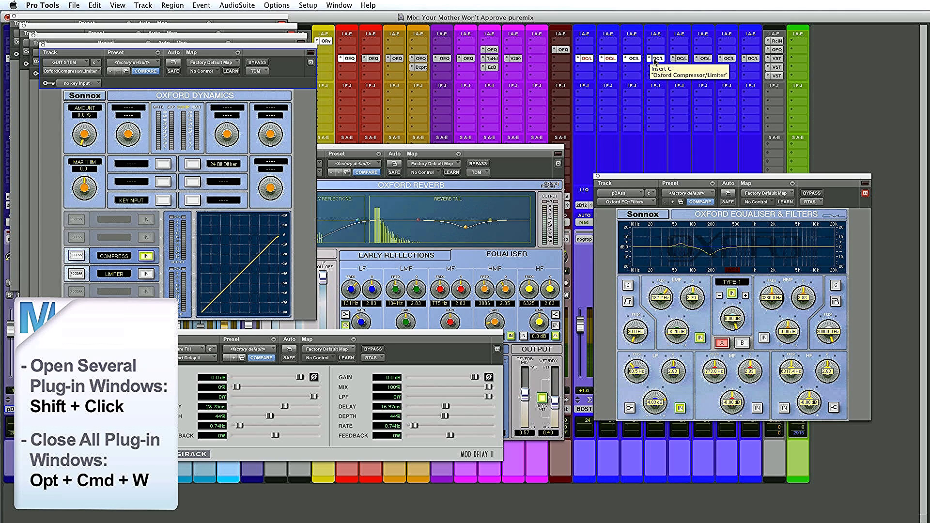
pyautogui.press('alt+super+w')
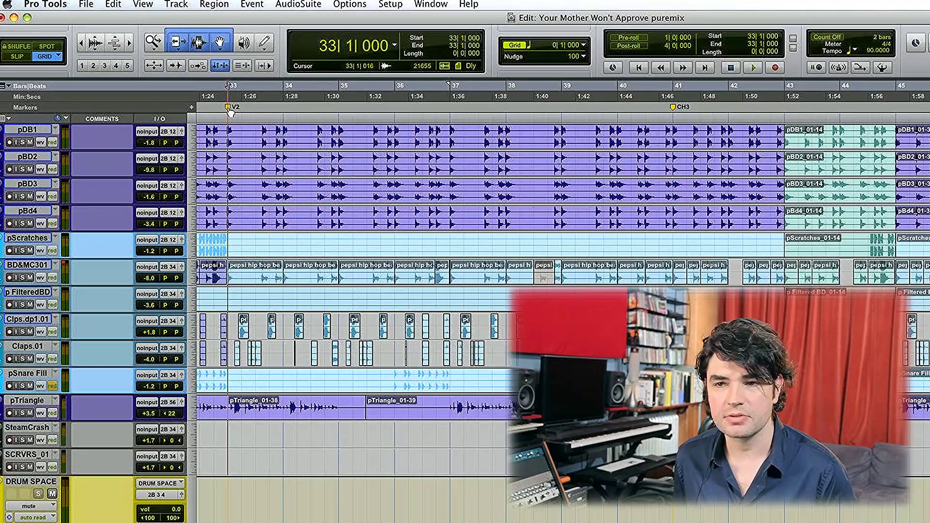
# - Play from bar 33 and restart playback from the V2 marker several times
pyautogui.press('space')
pyautogui.press('space')
pyautogui.press('space')
pyautogui.press('space')
pyautogui.press('space')
pyautogui.press('space')
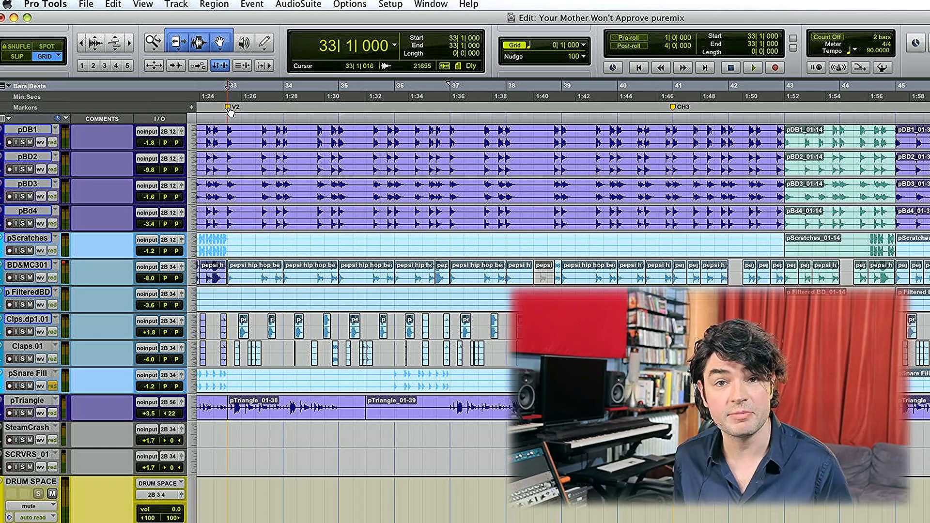
pyautogui.press('space')
pyautogui.press('space')
pyautogui.press('space')
pyautogui.press('space')
pyautogui.press('space')
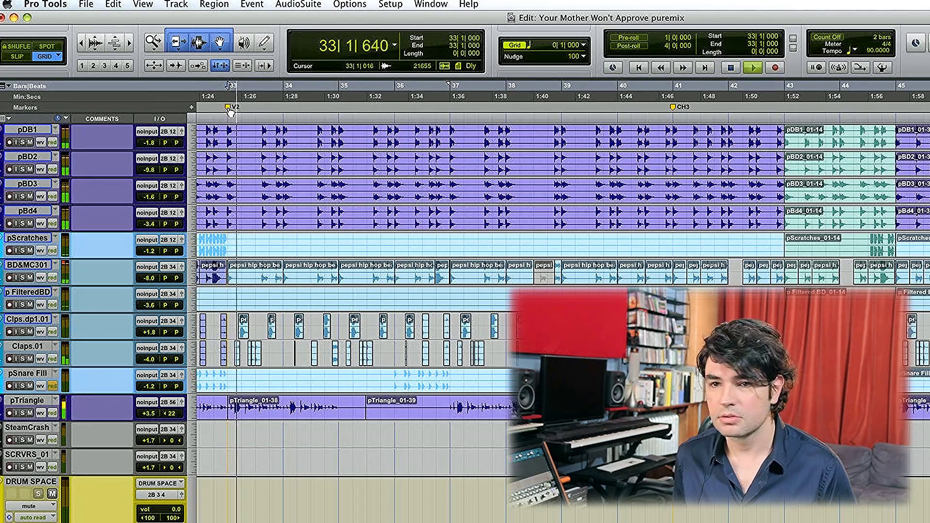
pyautogui.click(230, 109)
pyautogui.click(230, 110)
pyautogui.click(229, 109)
pyautogui.click(229, 109)
pyautogui.press('space')
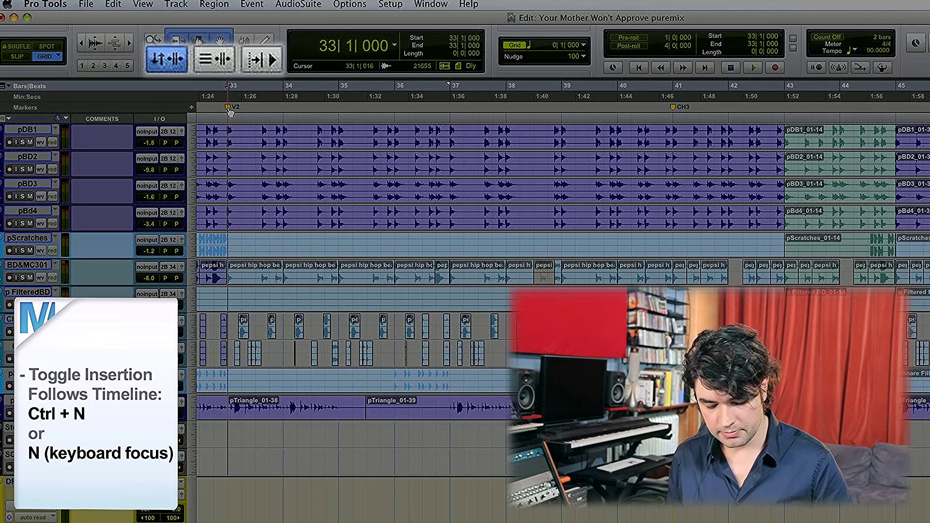
# - Turn on Insertion Follows Playback, then play and stop so the insertion point stays near bar 34
pyautogui.hotkey('ctrl', 'n')
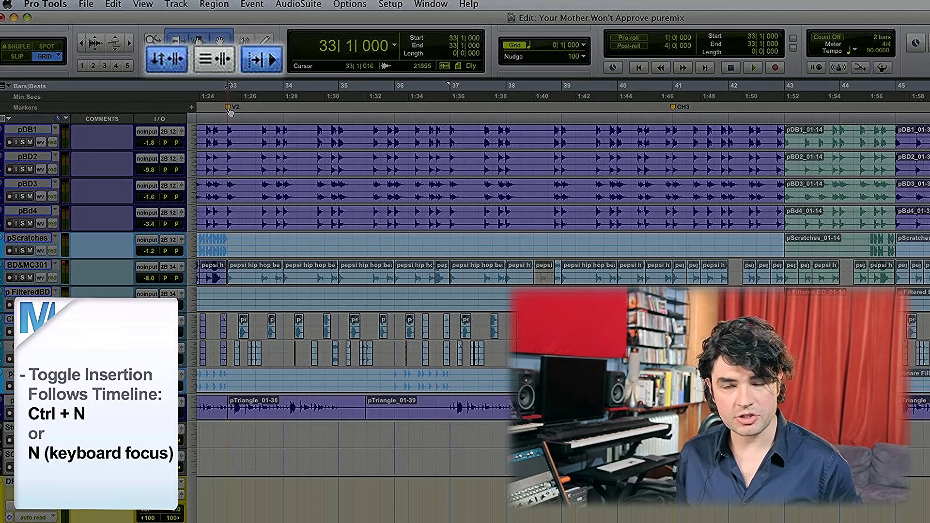
pyautogui.press('space')
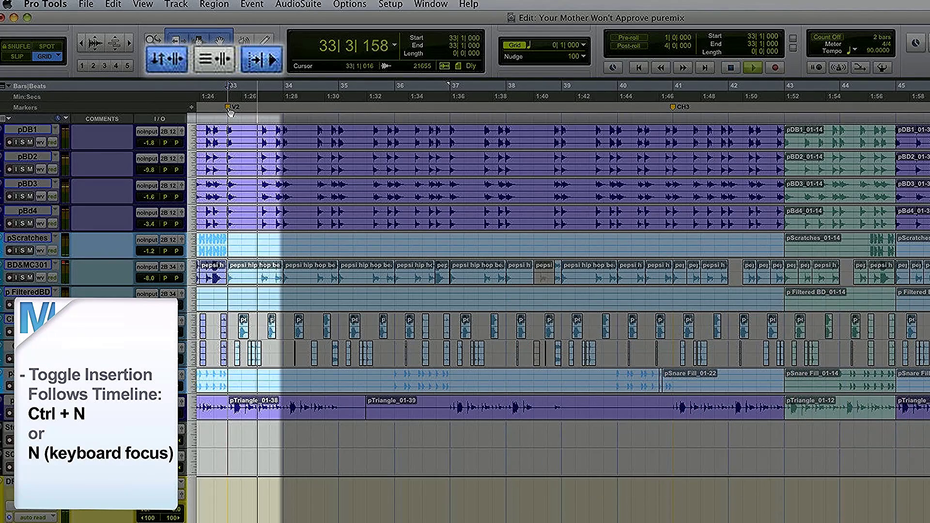
pyautogui.press('space')
pyautogui.press('space')
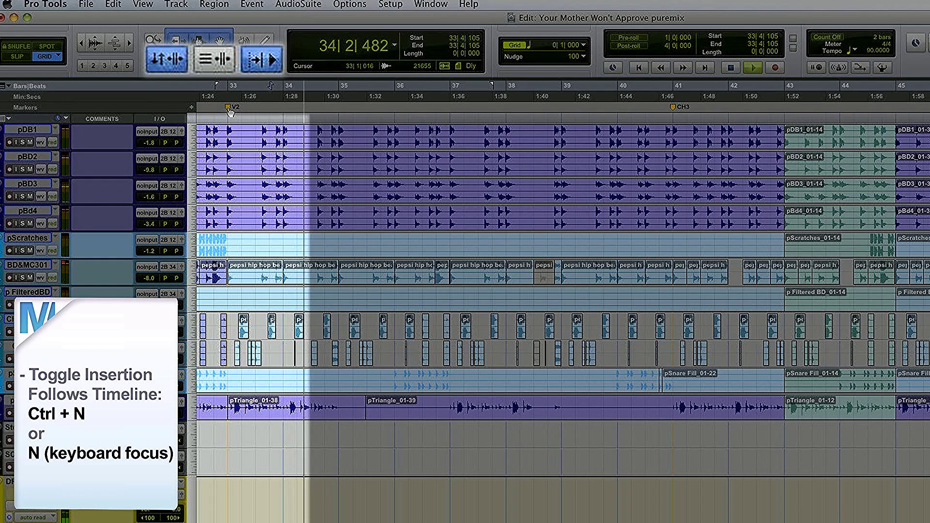
pyautogui.press('space')
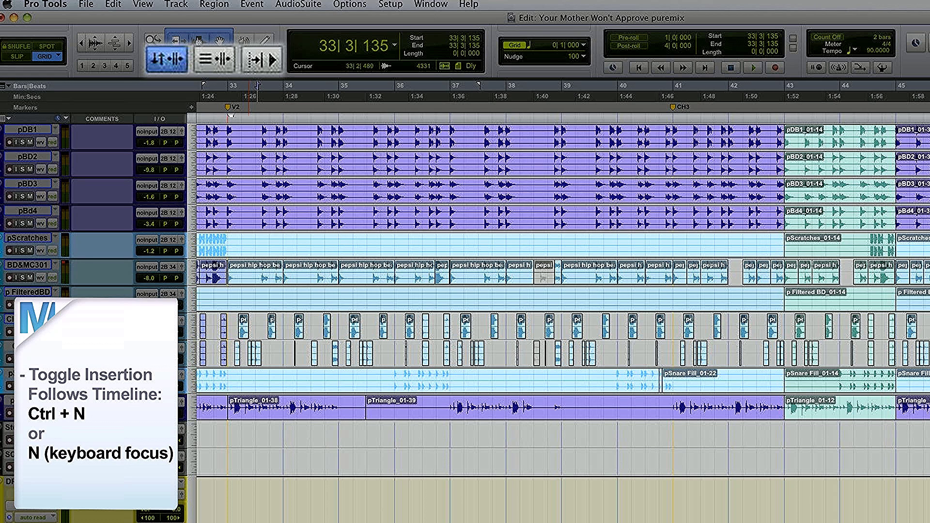
# - Select bars 33–35 with the option off, re-enable it, play and stop, then select bars 37–39
pyautogui.click(260, 60)
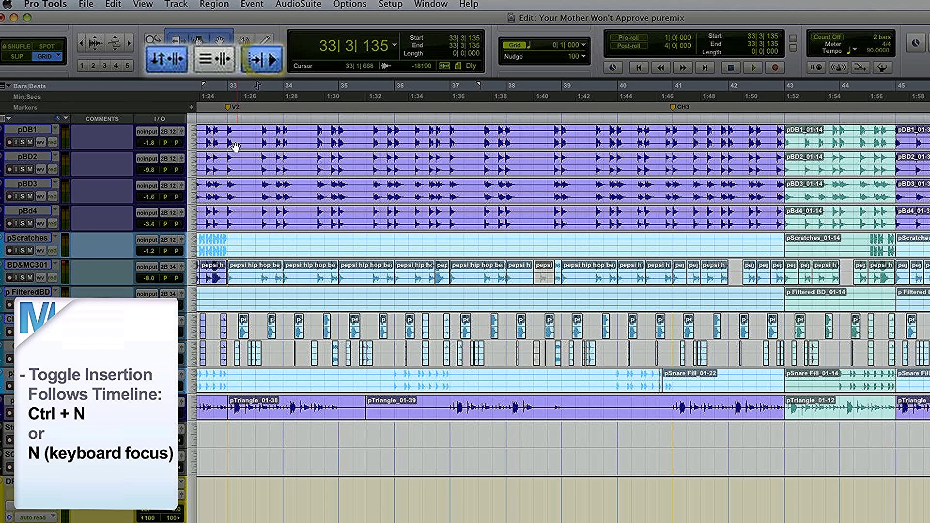
pyautogui.moveTo(225, 130); pyautogui.dragTo(388, 140)
pyautogui.hotkey('ctrl', 'n')
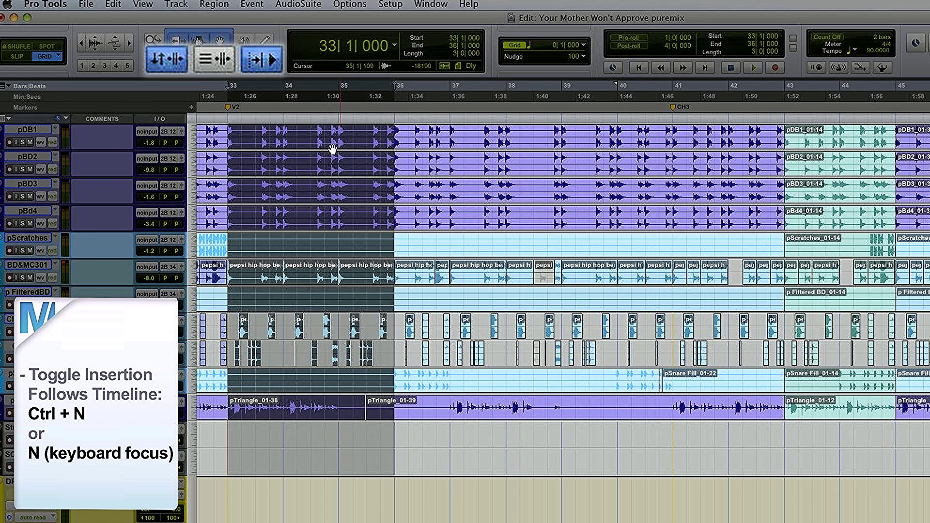
pyautogui.press('space')
pyautogui.press('space')
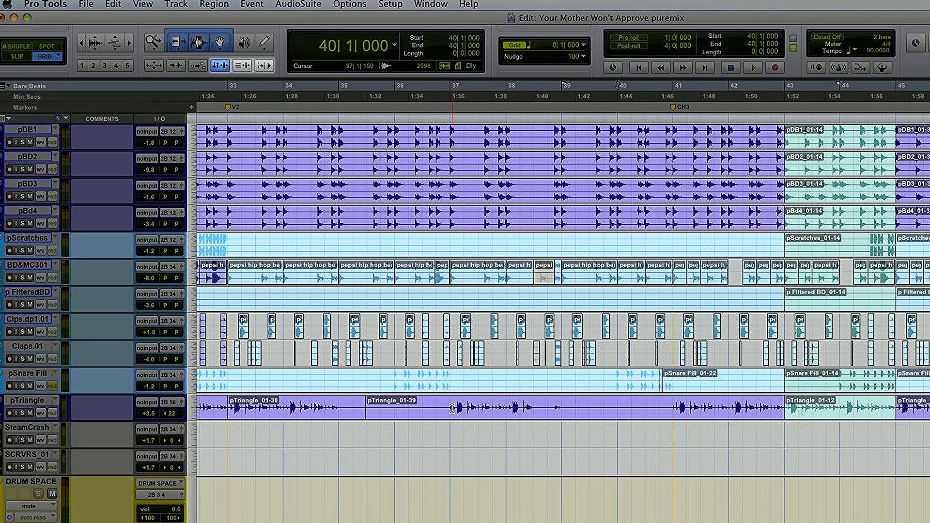
pyautogui.moveTo(449, 408); pyautogui.dragTo(564, 412)
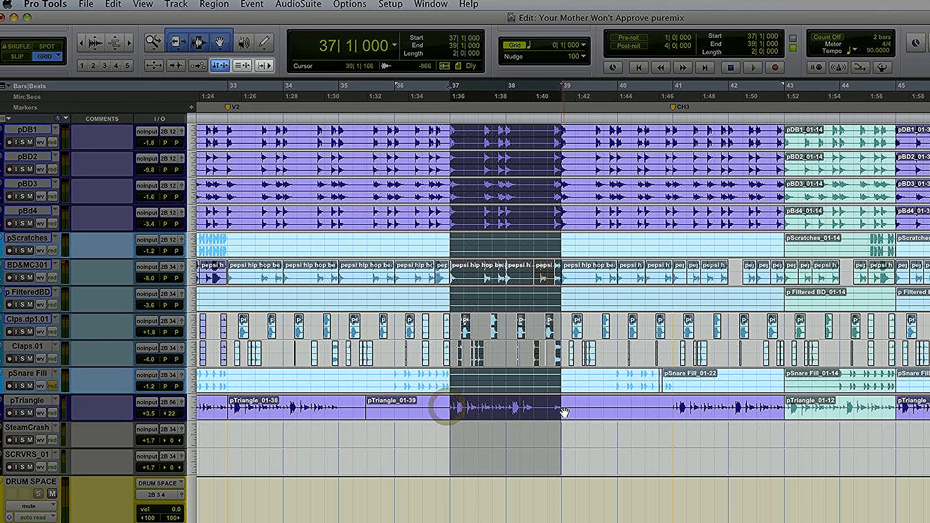
# - Play and stop the bars 37–39 selection twice, returning to 37|1|000 each time
pyautogui.press('space')
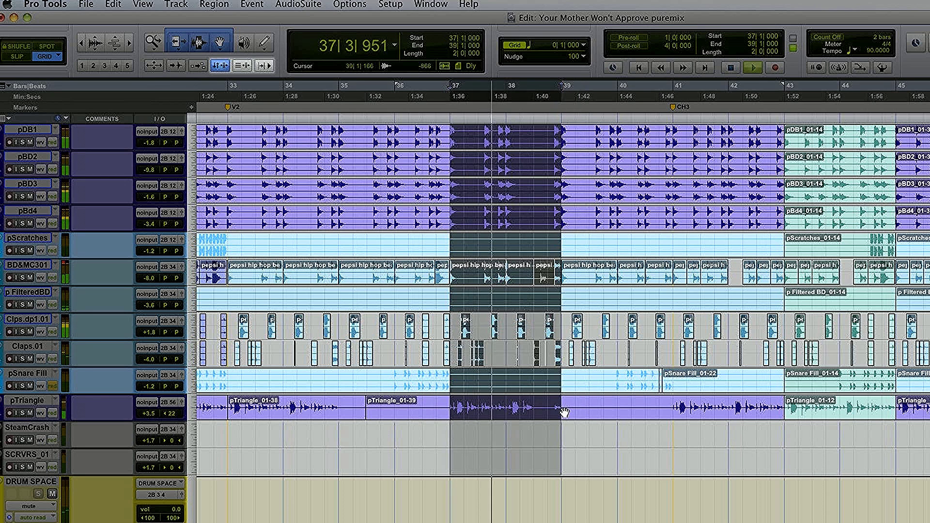
pyautogui.press('space')
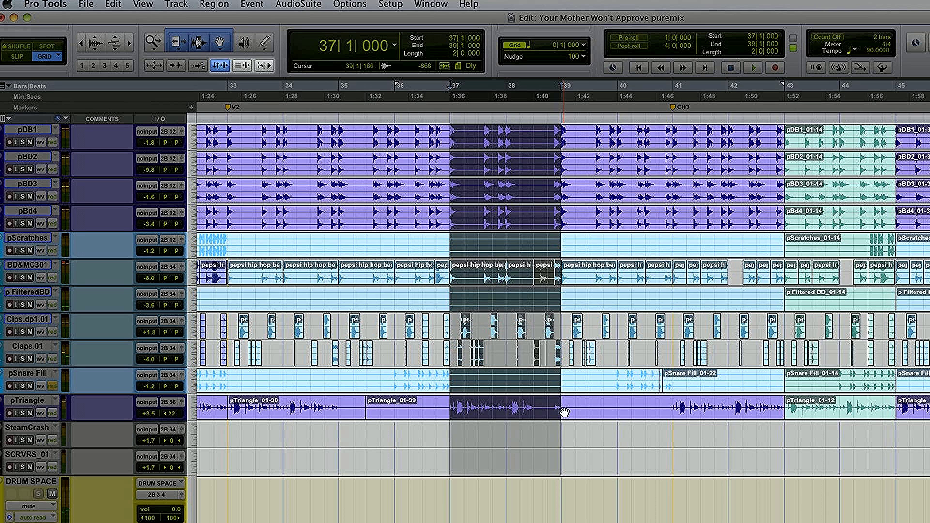
pyautogui.press('space')
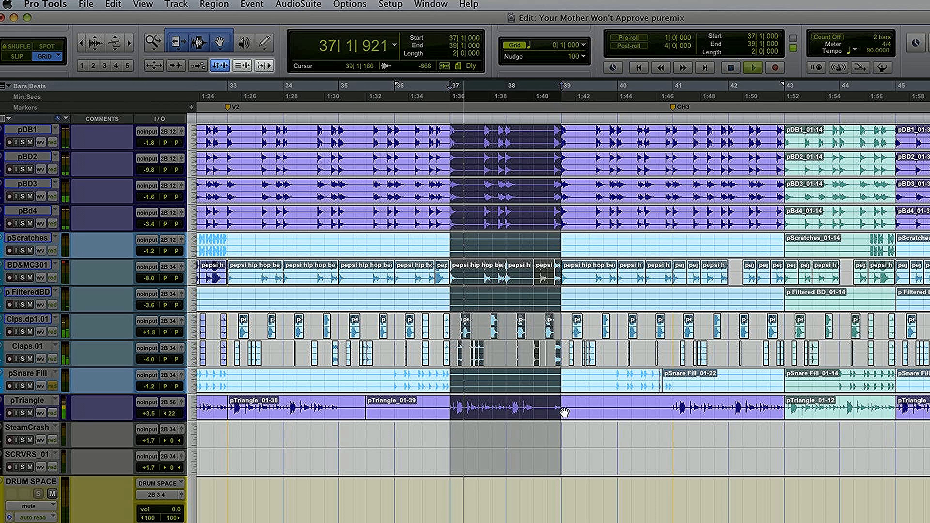
pyautogui.press('space')
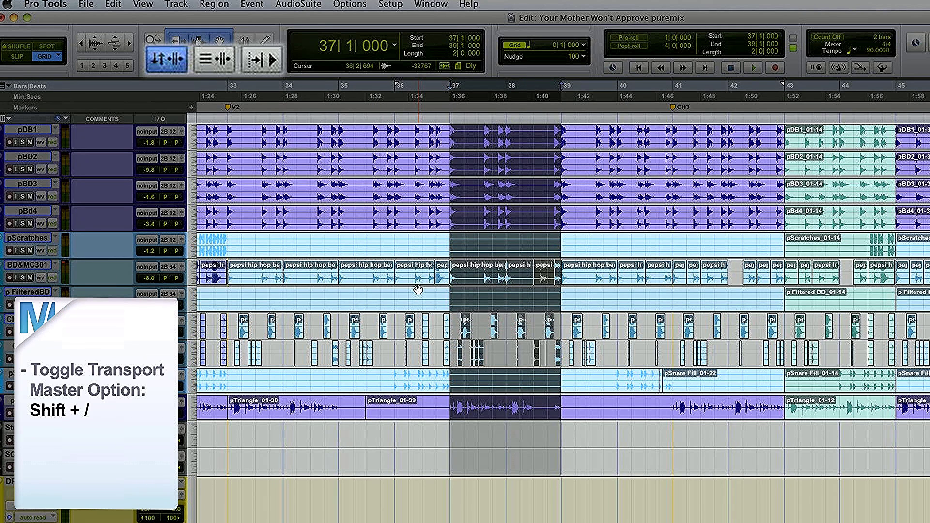
# - Unlink the timeline to play from bar 35 beat 2, then relink and play the selection
pyautogui.hotkey('shift', '/')
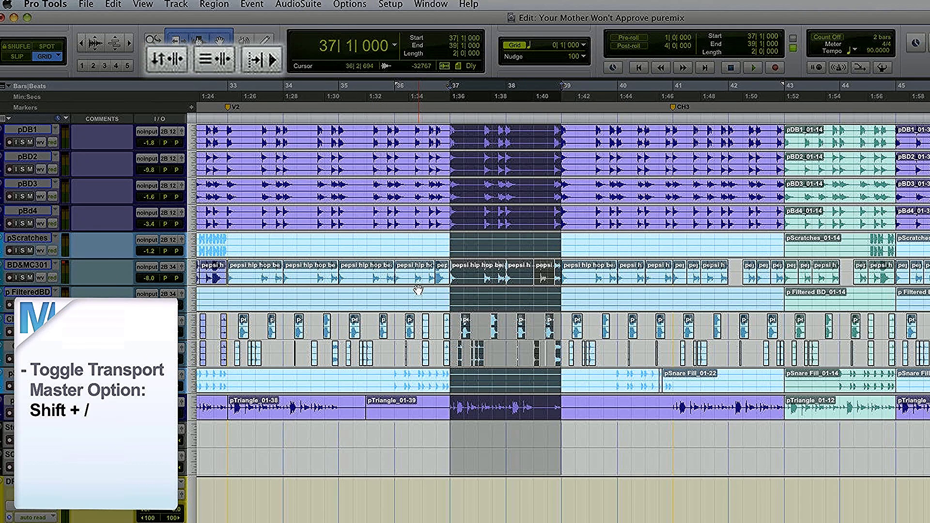
pyautogui.click(357, 101)
pyautogui.press('space')
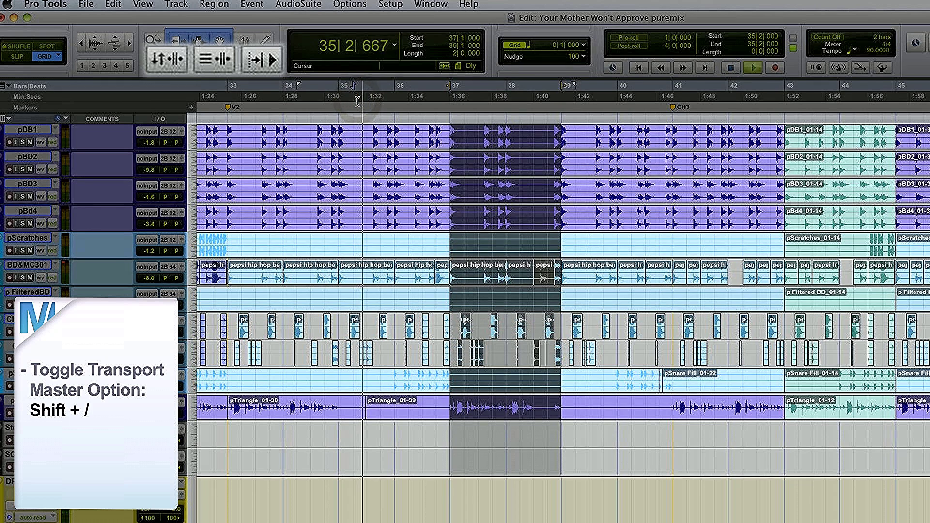
pyautogui.press('space')
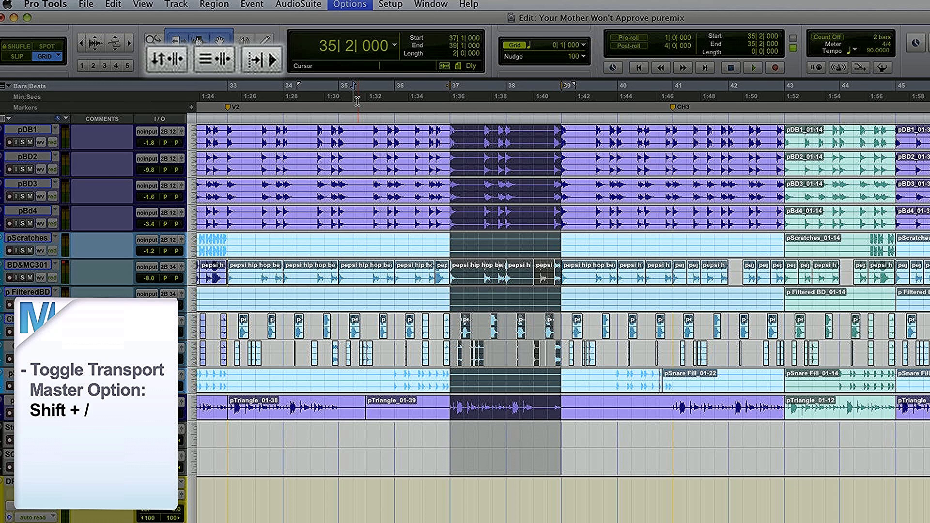
pyautogui.hotkey('shift', '/')
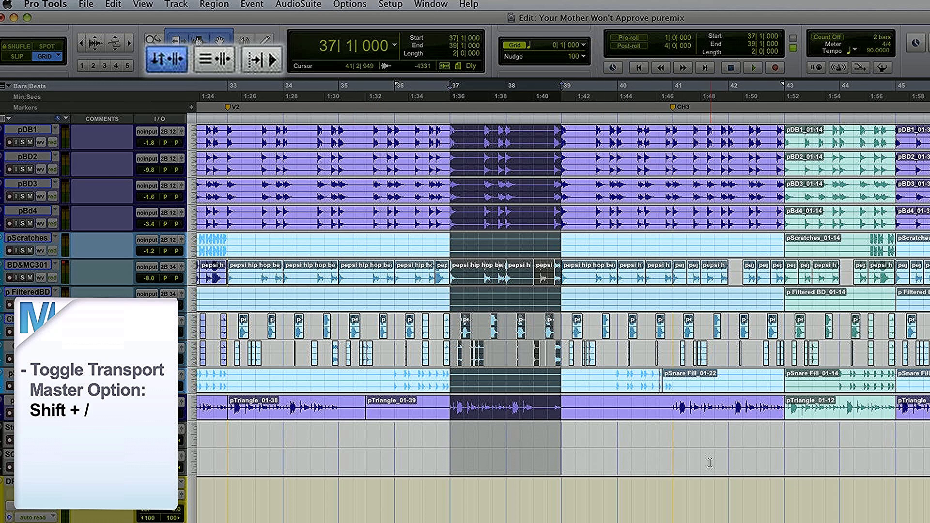
pyautogui.press('space')
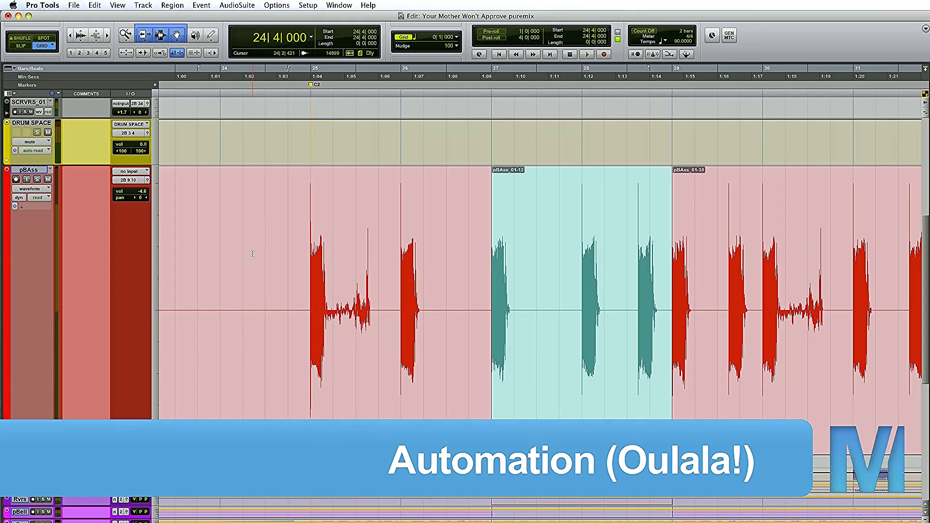
# - Show pBAss's (fx c) High Slope automation and draw a step with pencil breakpoints
pyautogui.hotkey('ctrl', 'alt', '-')
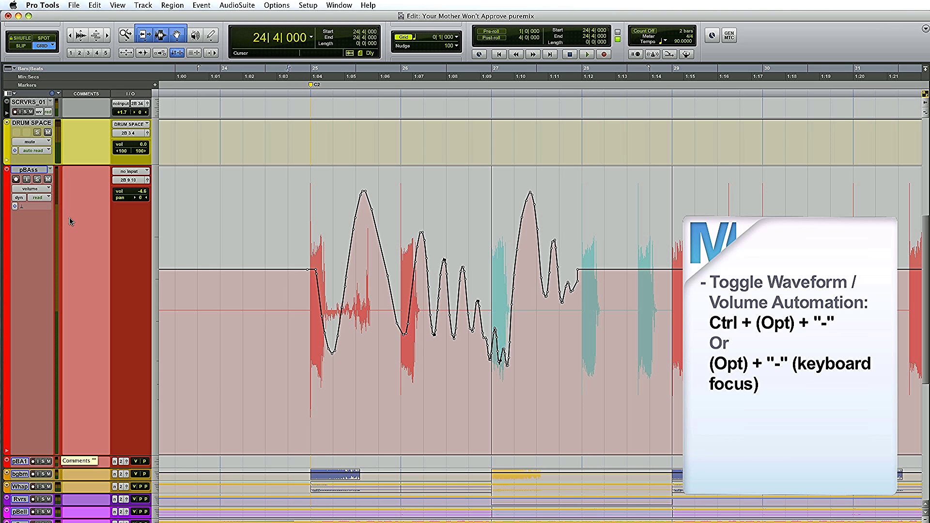
pyautogui.click(47, 189)
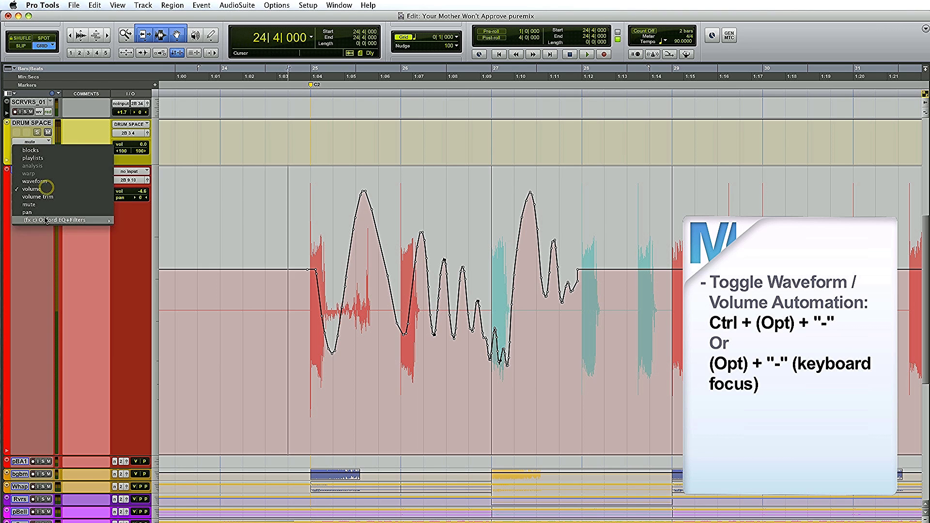
pyautogui.moveTo(73, 220)
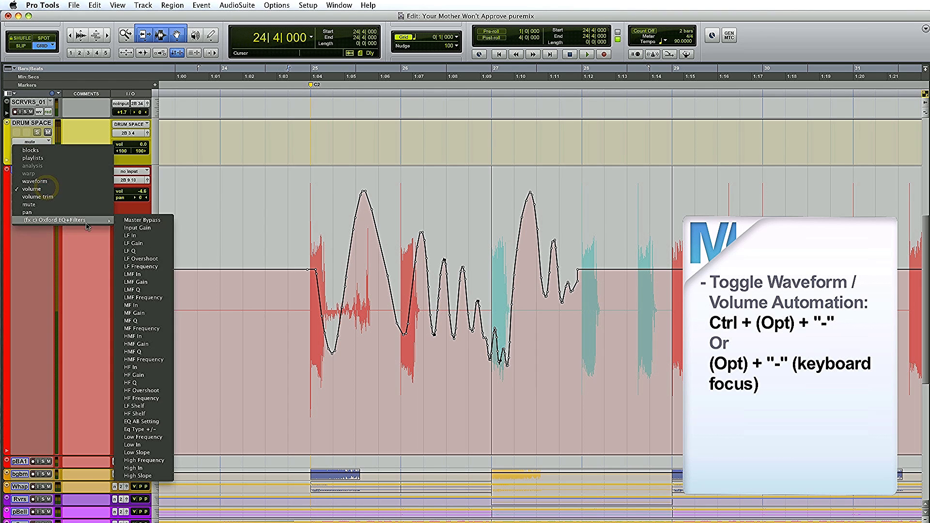
pyautogui.click(145, 477)
pyautogui.click(283, 453)
pyautogui.click(318, 453)
pyautogui.click(356, 278)
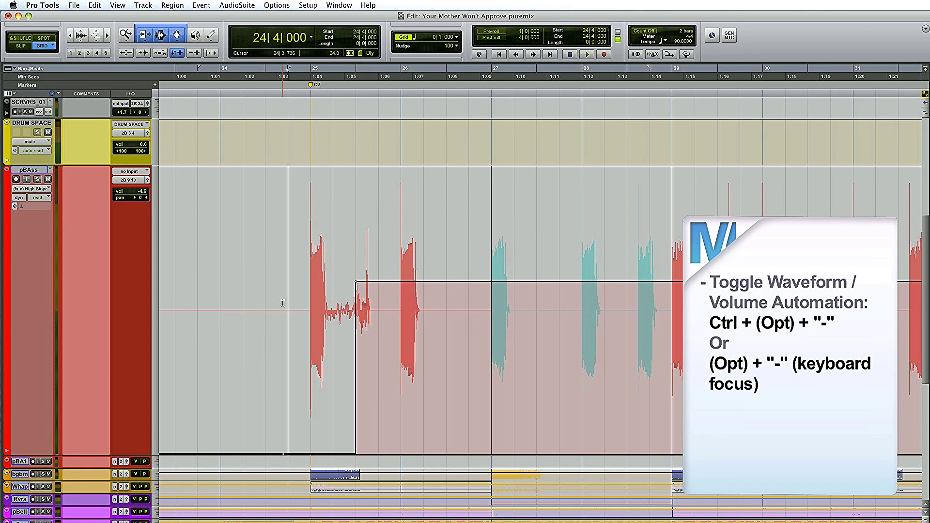
# - Switch pBAss back from waveform to its volume automation lane
pyautogui.hotkey('ctrl', '-')
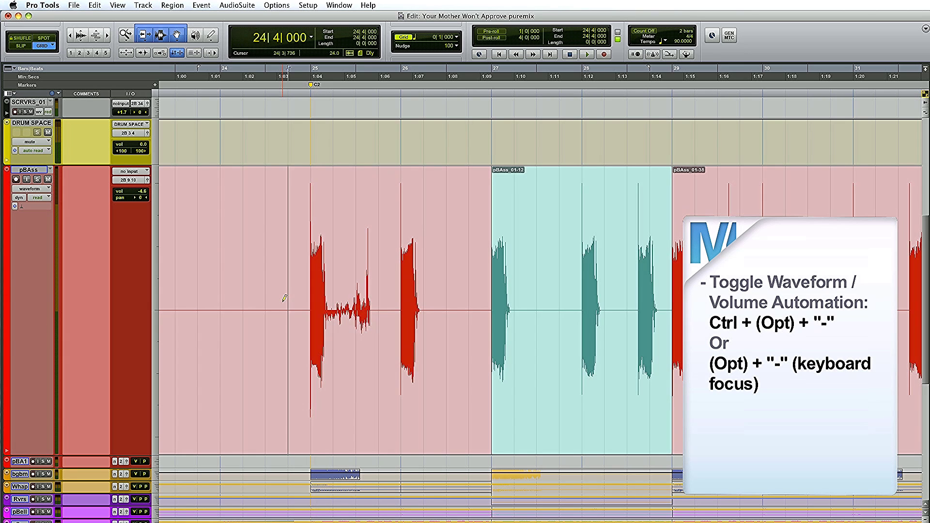
pyautogui.hotkey('ctrl', '-')
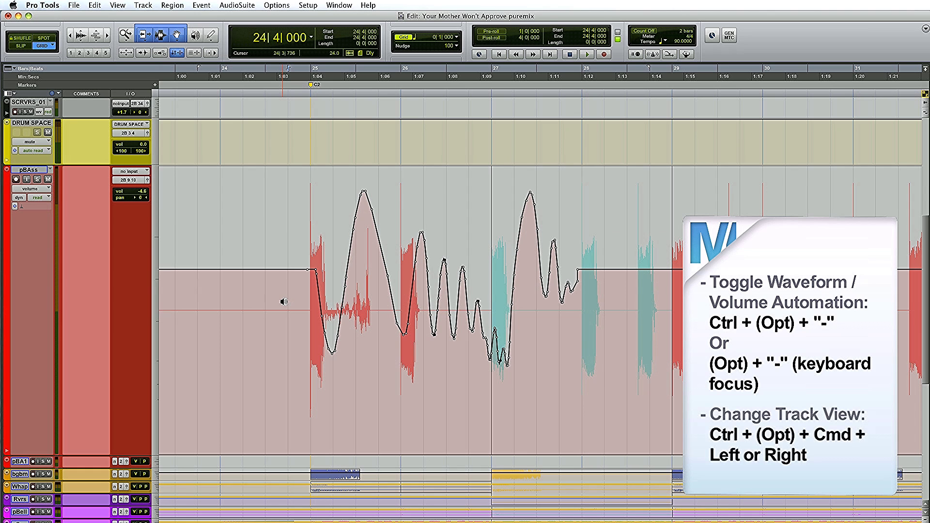
pyautogui.press('ctrl+super+Left')
# - Return pBAss to its volume automation view and select 24|4|000 to 28|2|000 on it
pyautogui.press('ctrl+super+Right')
pyautogui.press('ctrl+super+Right')
pyautogui.press('ctrl+super+Right')
pyautogui.press('ctrl+super+Right')
pyautogui.press('ctrl+super+Right')
pyautogui.press('ctrl+super+Right')
pyautogui.press('ctrl+super+Right')
pyautogui.press('ctrl+super+Right')
pyautogui.press('ctrl+super+Right')
pyautogui.press('ctrl+super+Right')
pyautogui.press('ctrl+super+Right')
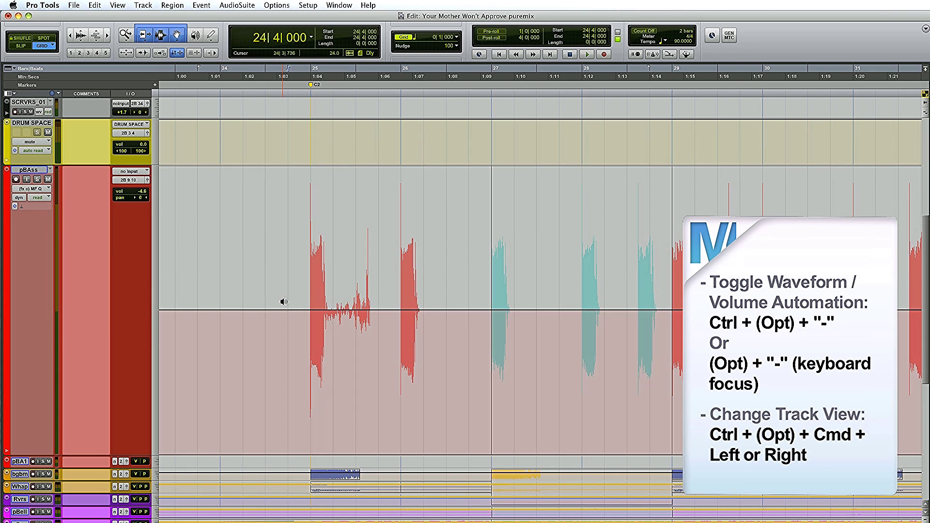
pyautogui.click(45, 193)
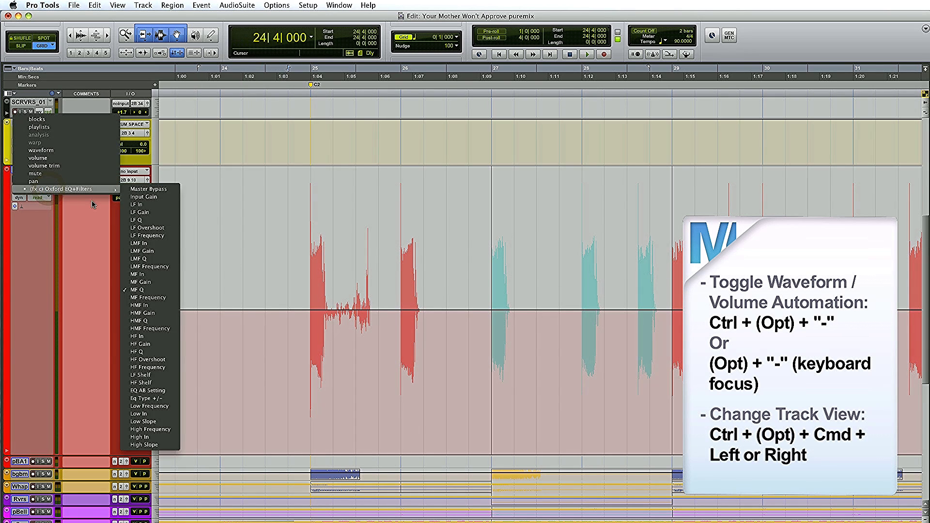
pyautogui.click(94, 204)
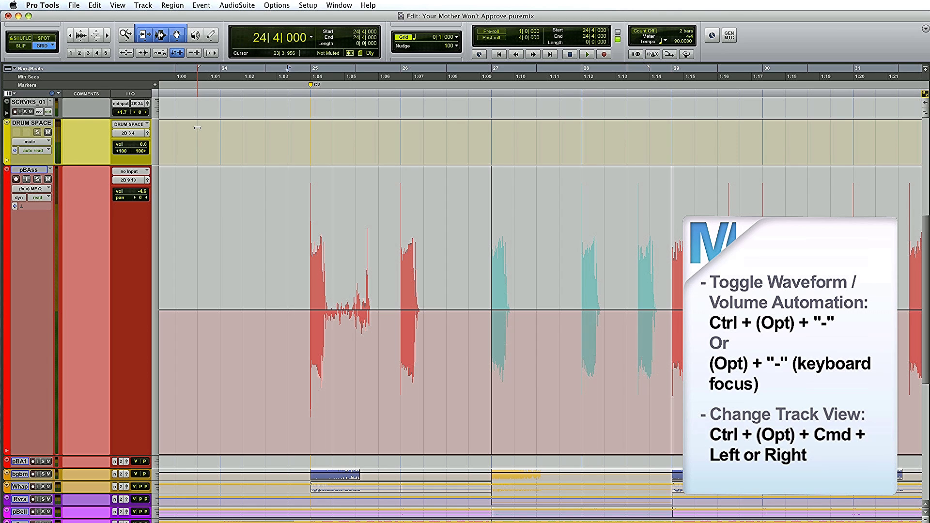
pyautogui.hotkey('ctrl', '-')
pyautogui.hotkey('ctrl', '-')
pyautogui.hotkey('ctrl', '-')
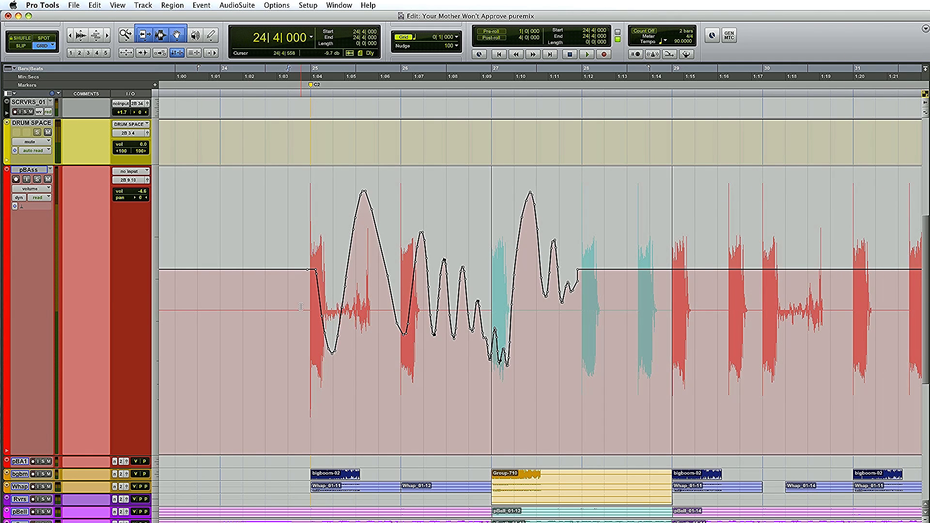
pyautogui.moveTo(286, 312); pyautogui.dragTo(610, 316)
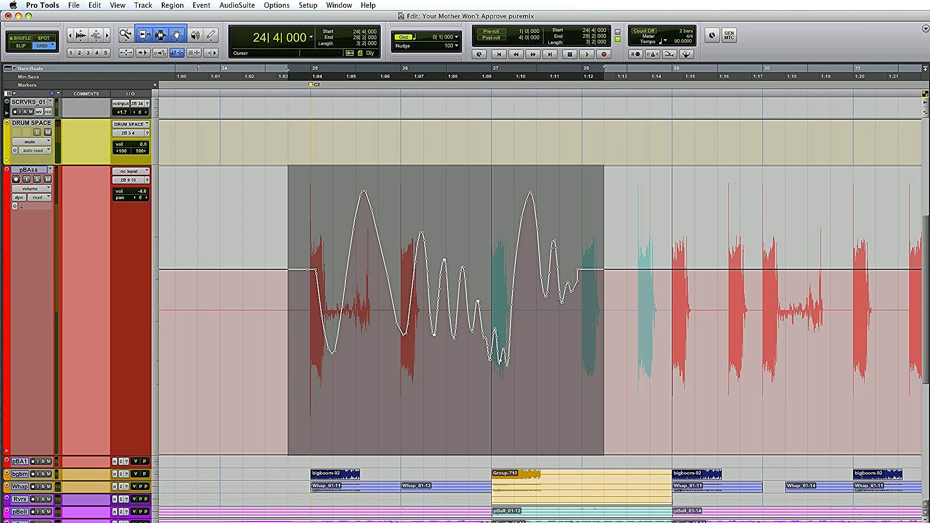
# - Set the pBAss pop-up fader to -6.7 dB and trim the selected volume automation to it
pyautogui.click(142, 192)
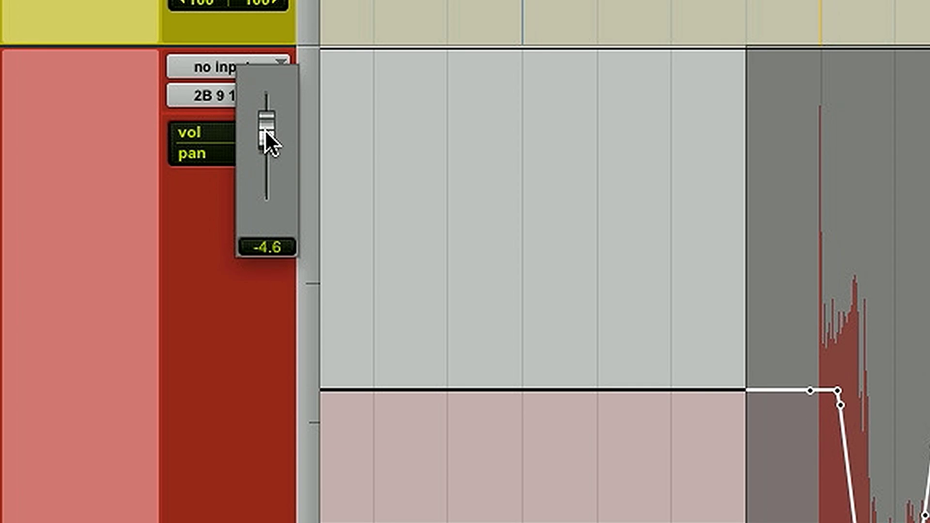
pyautogui.moveTo(266, 131); pyautogui.dragTo(264, 135)
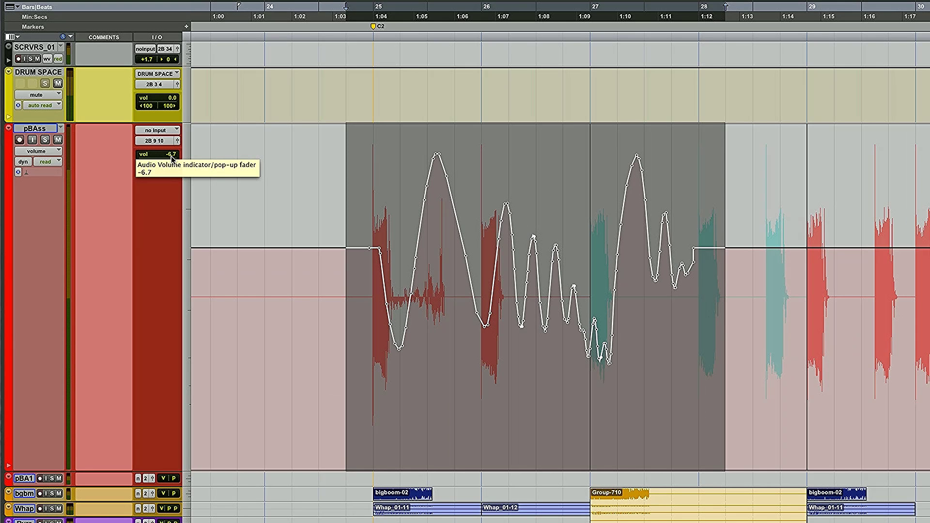
pyautogui.press('shift+super+slash')
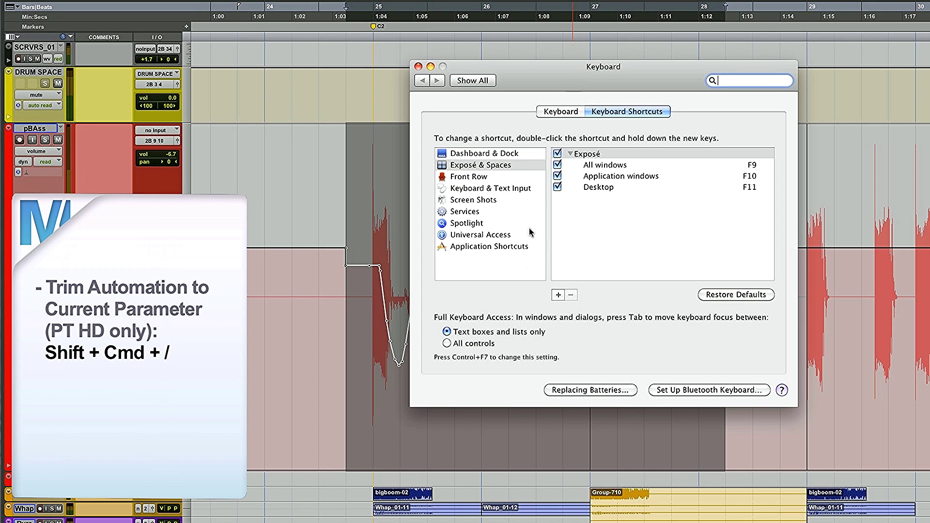
# - Show Application Shortcuts in Keyboard preferences and select the Show Help menu shortcut
pyautogui.click(508, 246)
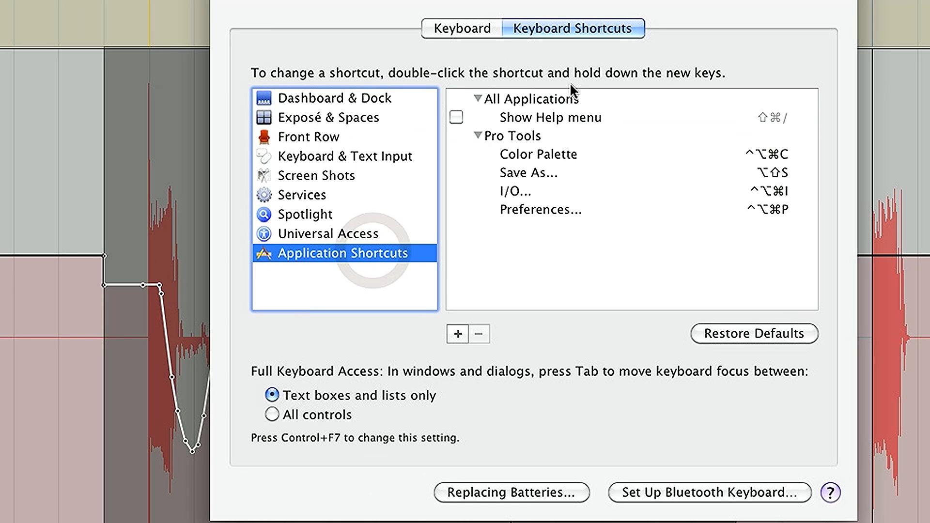
pyautogui.click(573, 120)
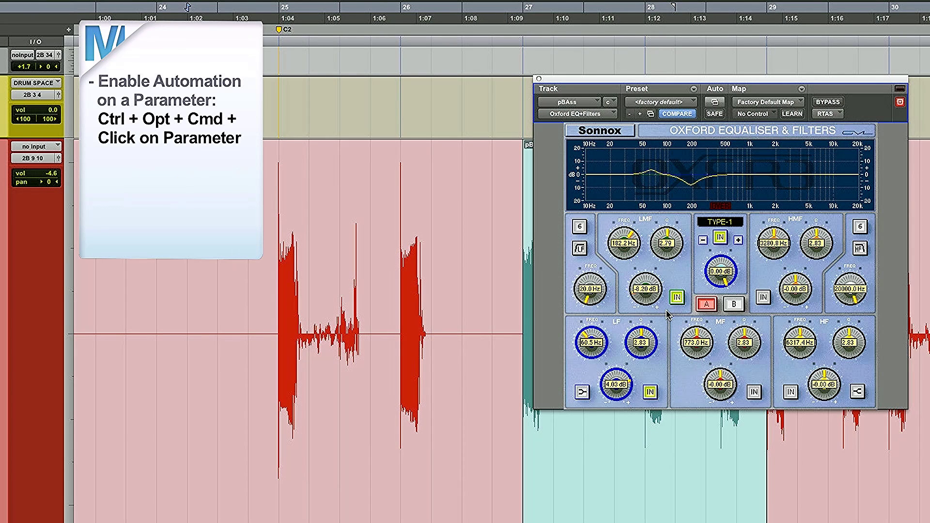
# - Enable LMF Frequency automation on the Oxford EQ, show its lane, then return pBAss to volume view
pyautogui.keyDown('ctrl'); pyautogui.keyDown('alt'); pyautogui.keyDown('super'); pyautogui.click(613, 244); pyautogui.keyUp('super'); pyautogui.keyUp('alt'); pyautogui.keyUp('ctrl')
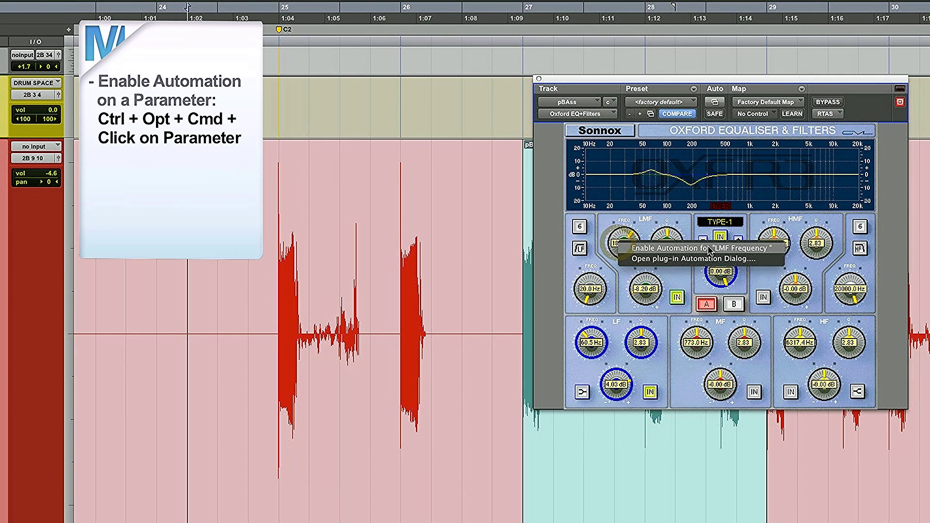
pyautogui.click(684, 238)
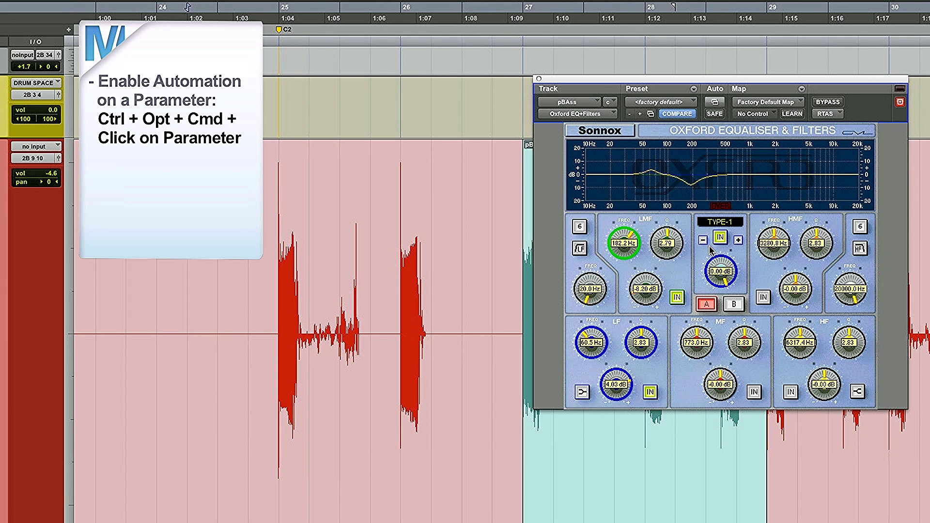
pyautogui.keyDown('ctrl'); pyautogui.keyDown('super'); pyautogui.click(625, 239); pyautogui.keyUp('super'); pyautogui.keyUp('ctrl')
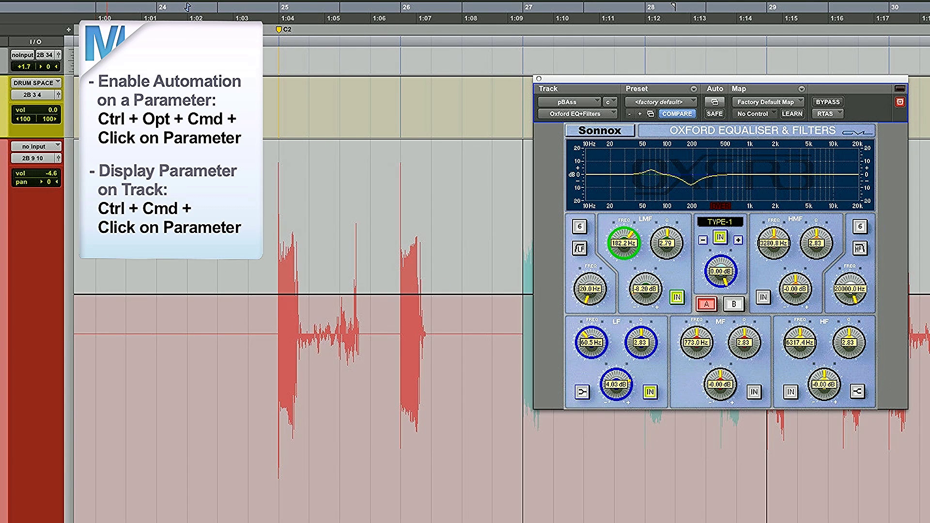
pyautogui.keyDown('ctrl'); pyautogui.keyDown('super'); pyautogui.click(49, 182); pyautogui.keyUp('super'); pyautogui.keyUp('ctrl')
pyautogui.keyDown('ctrl'); pyautogui.keyDown('super'); pyautogui.click(54, 175); pyautogui.keyUp('super'); pyautogui.keyUp('ctrl')
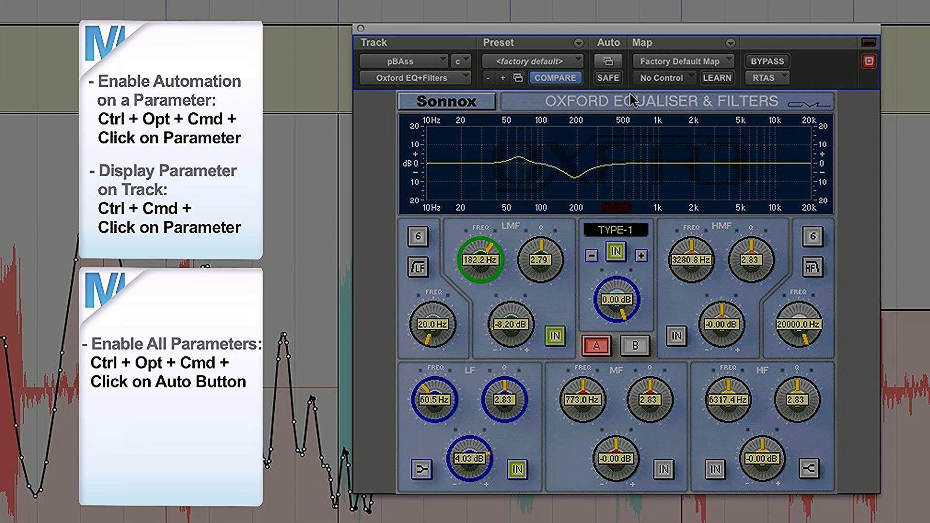
# - Enable automation on all Oxford EQ parameters and check them in the track view's EQ submenu
pyautogui.keyDown('ctrl'); pyautogui.keyDown('alt'); pyautogui.keyDown('super'); pyautogui.click(613, 65); pyautogui.keyUp('super'); pyautogui.keyUp('alt'); pyautogui.keyUp('ctrl')
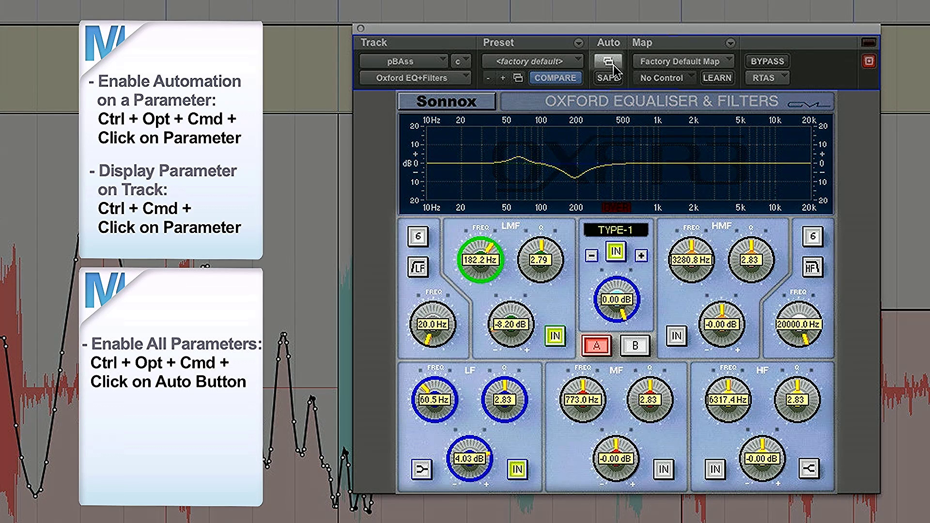
pyautogui.keyDown('ctrl'); pyautogui.keyDown('alt'); pyautogui.keyDown('super'); pyautogui.click(613, 65); pyautogui.keyUp('super'); pyautogui.keyUp('alt'); pyautogui.keyUp('ctrl')
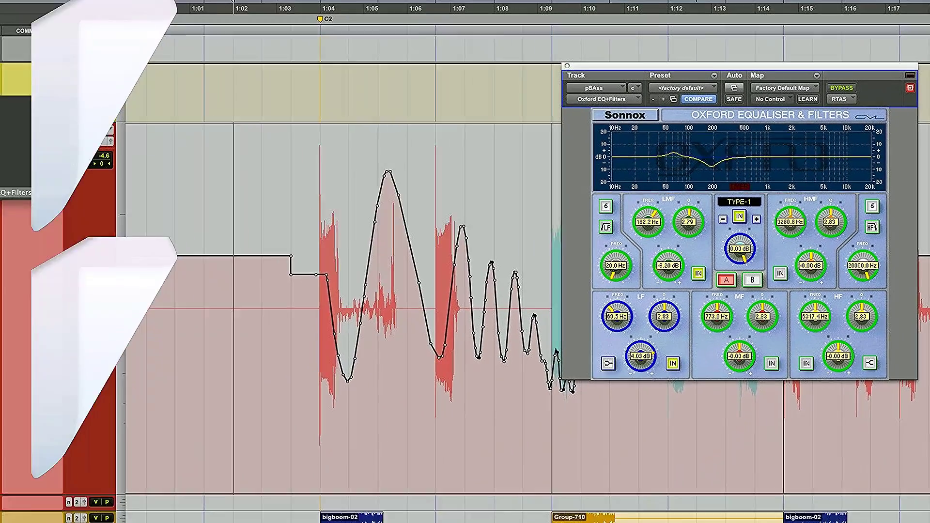
pyautogui.click(35, 154)
pyautogui.moveTo(43, 193)
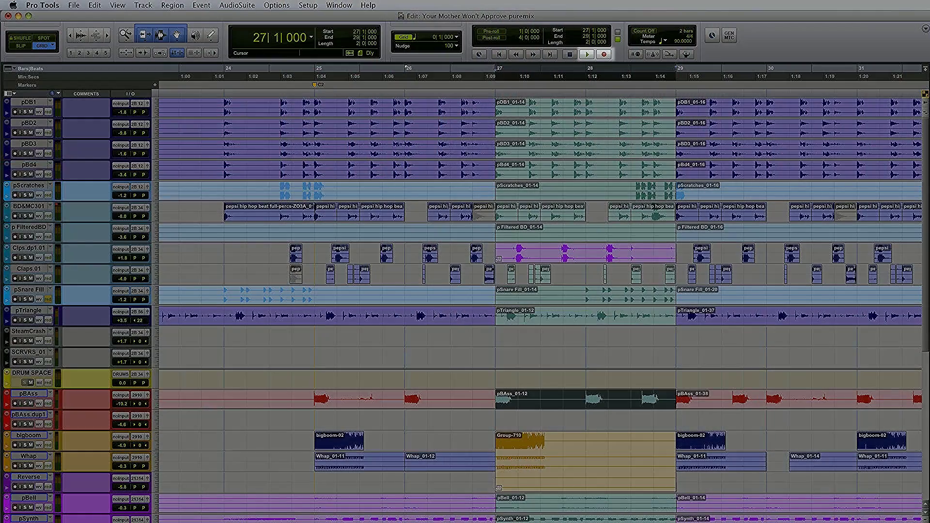
# - Turn on Loop Playback and QuickPunch recording with Shift+Cmd+L and Shift+Cmd+P
pyautogui.press('shift+super+l')
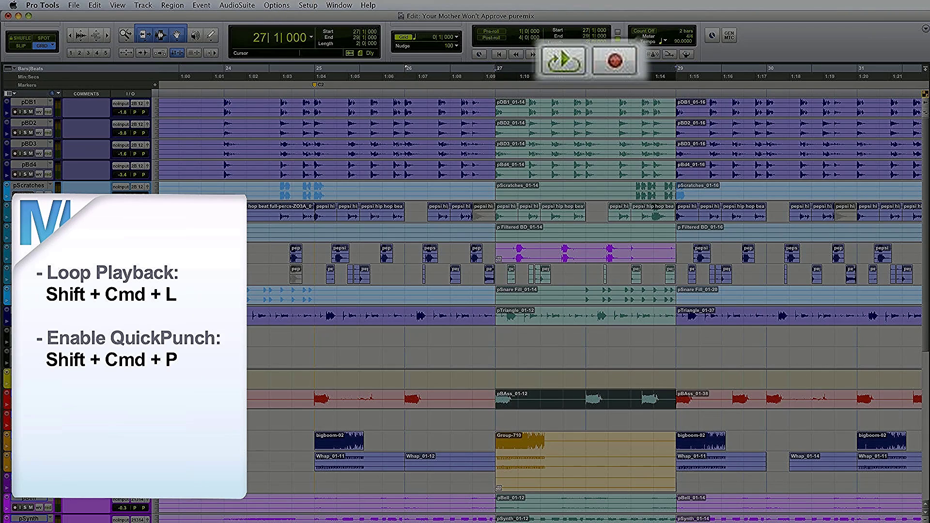
pyautogui.press('shift+super+p')
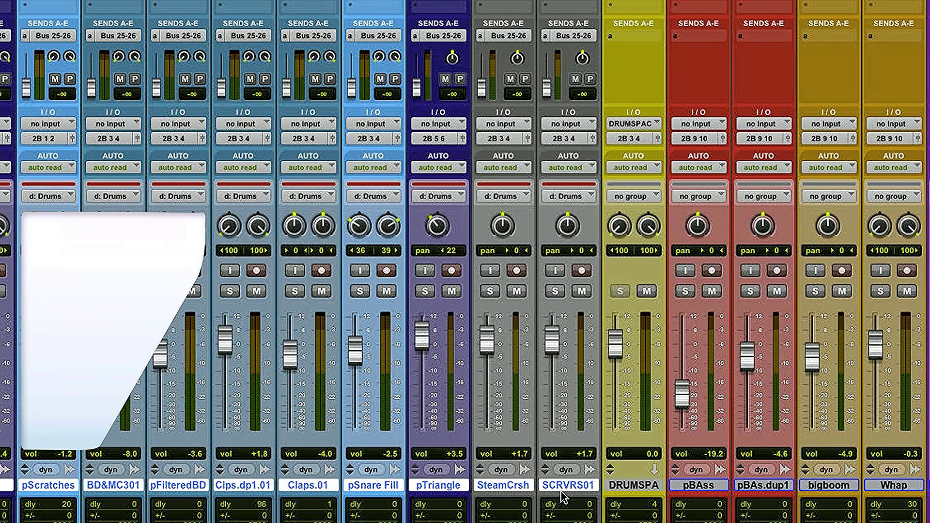
# - Use Copy To Send to copy current Volume values into Send A on the selected tracks
pyautogui.press('alt+super+h')
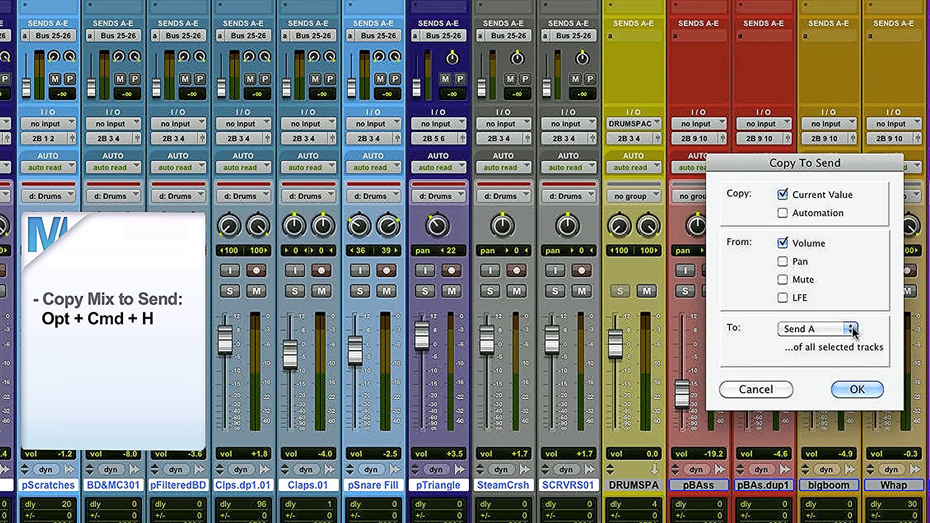
pyautogui.click(818, 334)
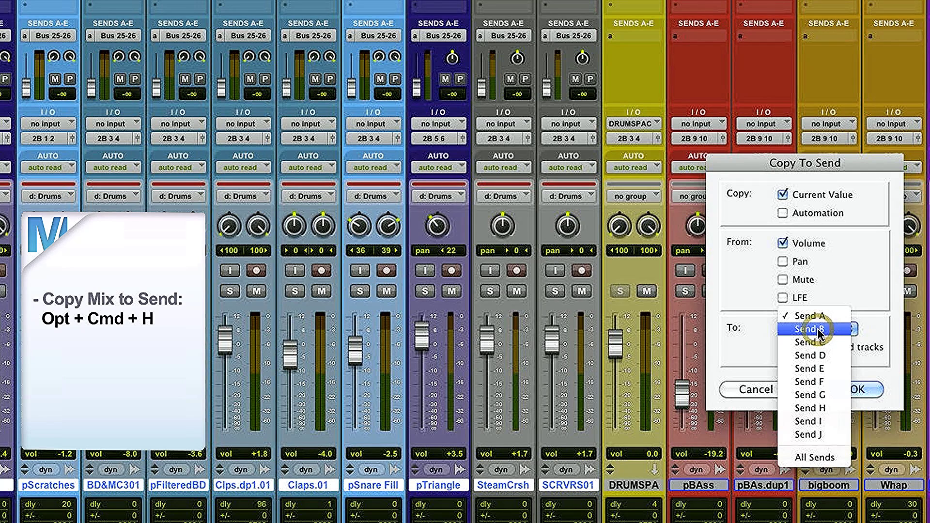
pyautogui.click(810, 316)
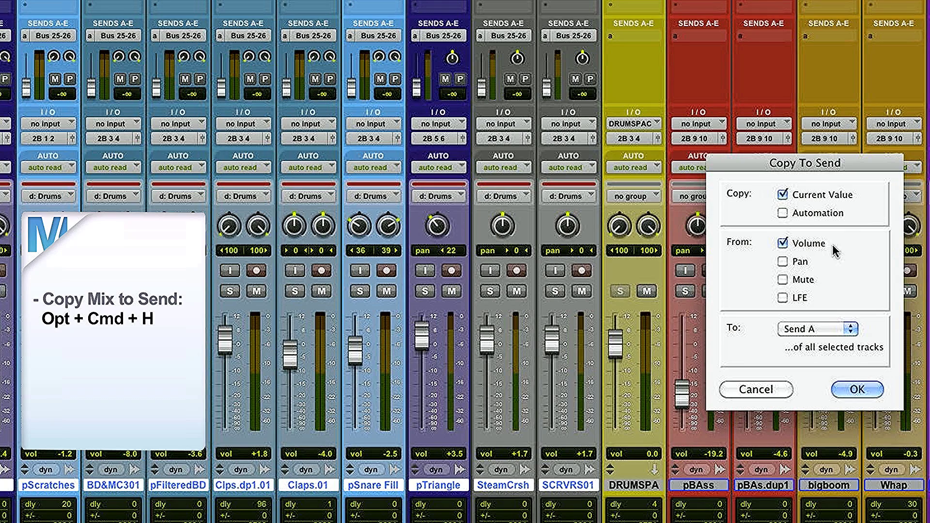
pyautogui.click(855, 390)
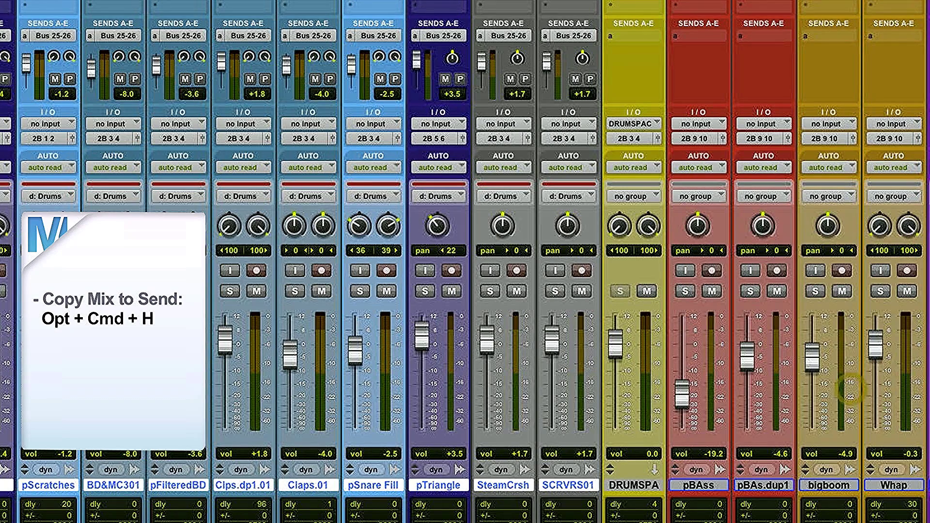